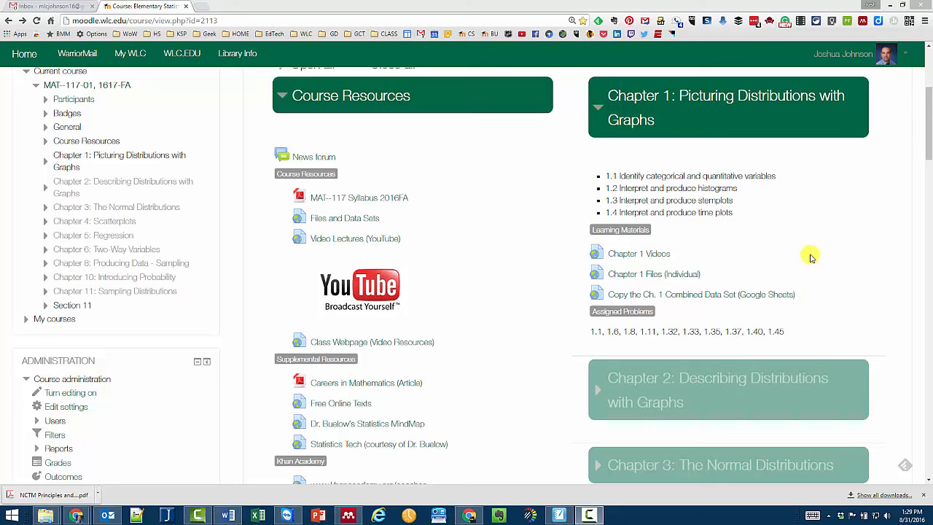
- Open the Chapter 1 Files (Individual) Drive folder from Moodle after a discarded incognito attempt
mouse_move(928, 145)
left_mouse_down()
mouse_move(929, 168)
mouse_move(929, 150)
left_mouse_up()
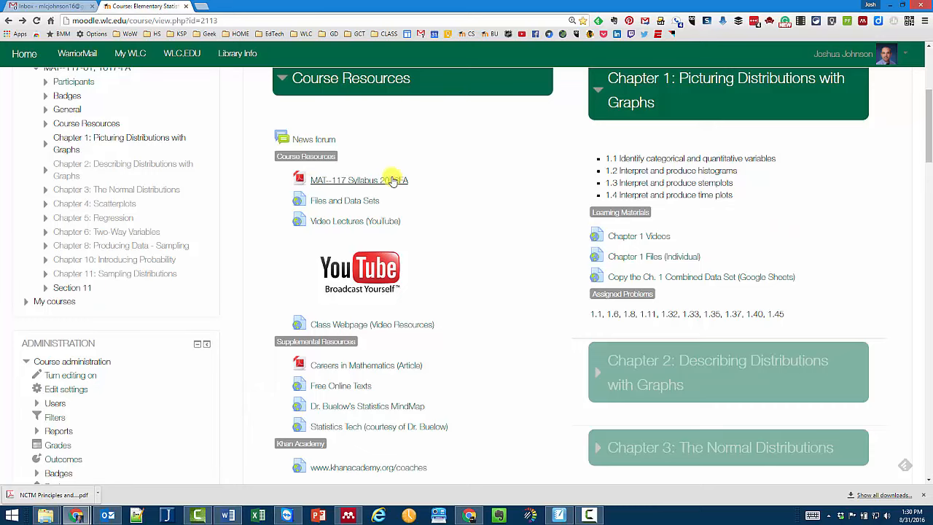
right_click(636, 261)
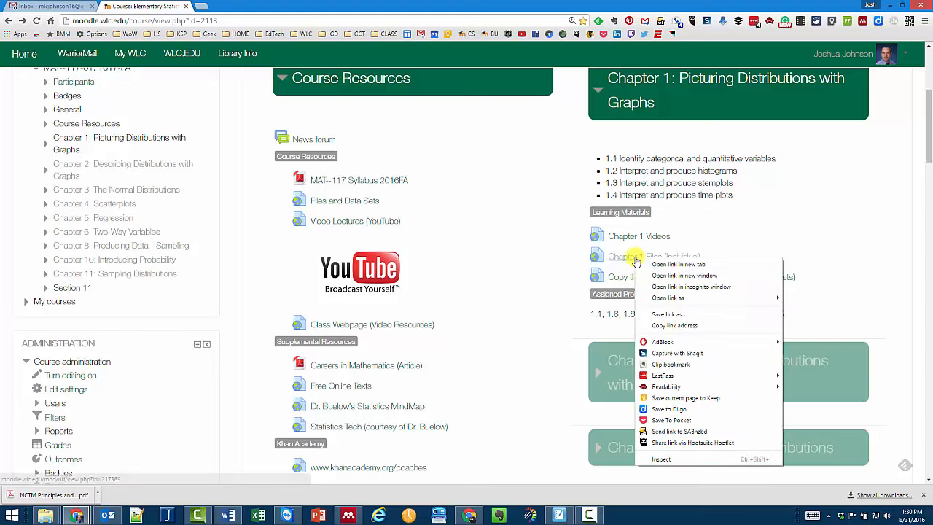
left_click(689, 287)
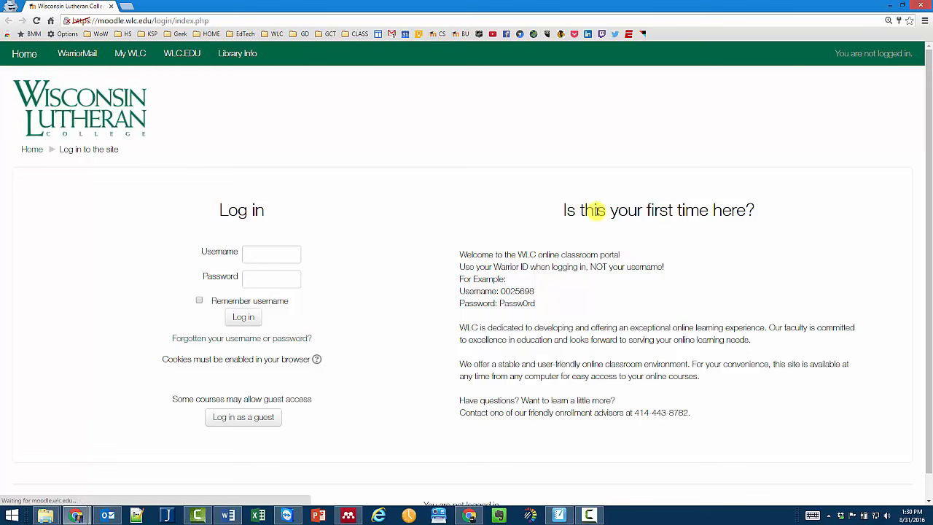
left_click(110, 6)
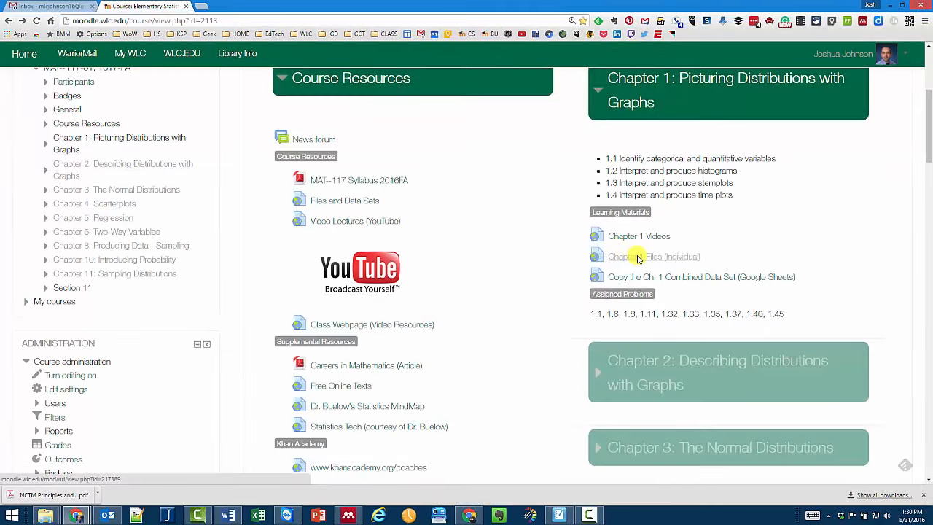
left_click(637, 257)
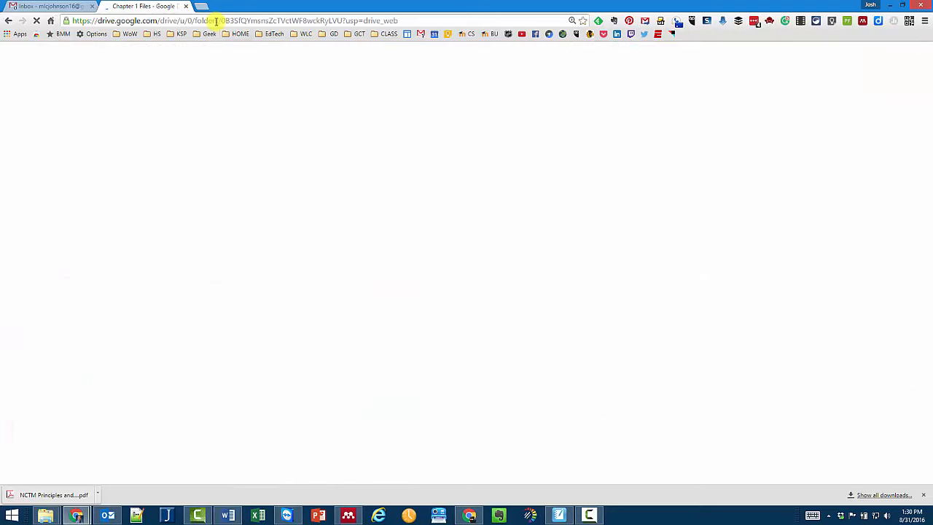
- Copy the Drive folder URL and load it in a new signed-out incognito window
left_click(217, 21)
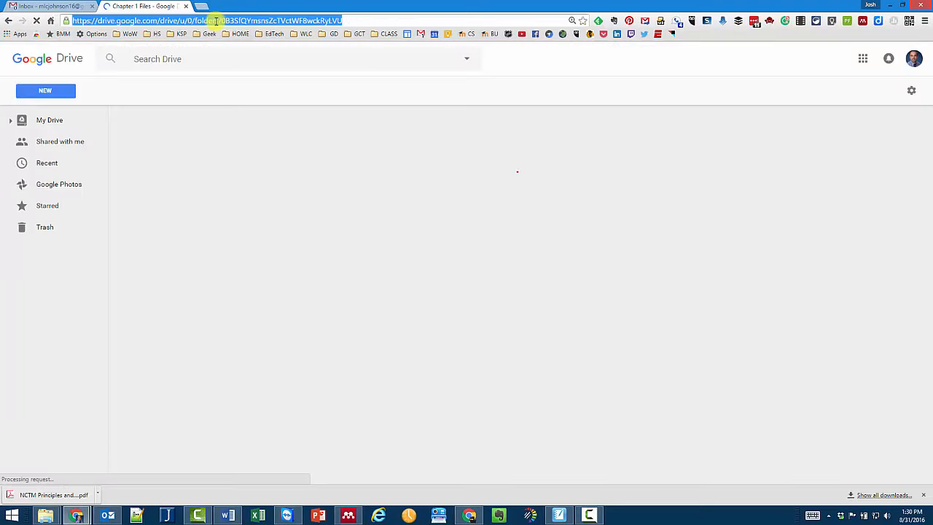
key("ctrl+c")
key("ctrl+shift+n")
key("ctrl+v")
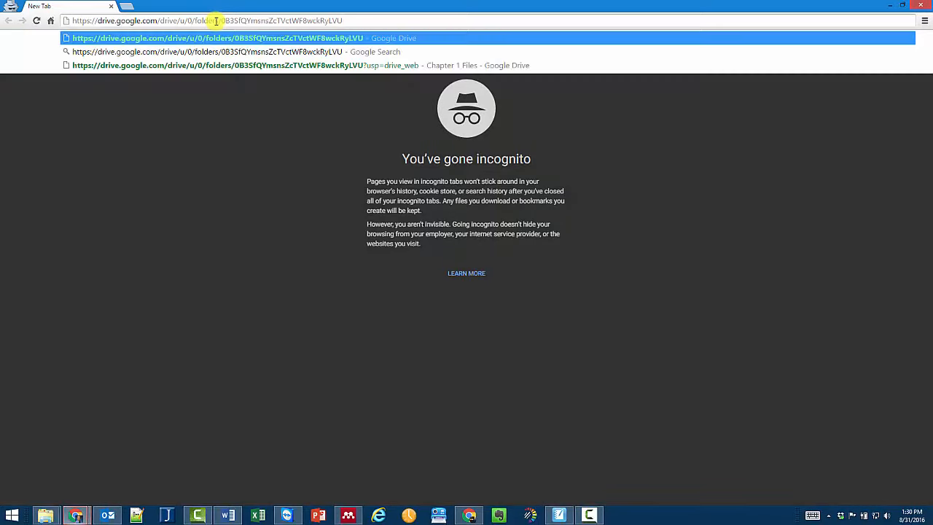
key("Return")
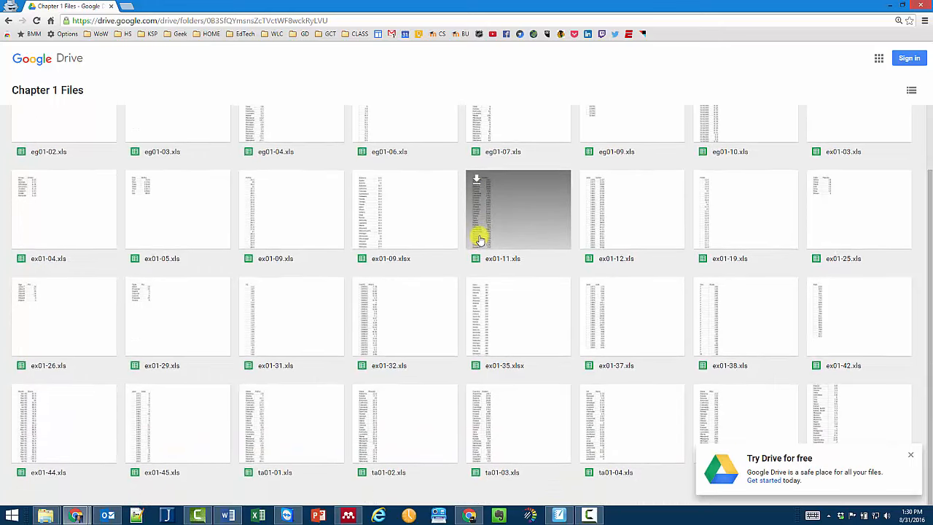
scroll(480, 239, "down", 1)
scroll(479, 239, "up", 1)
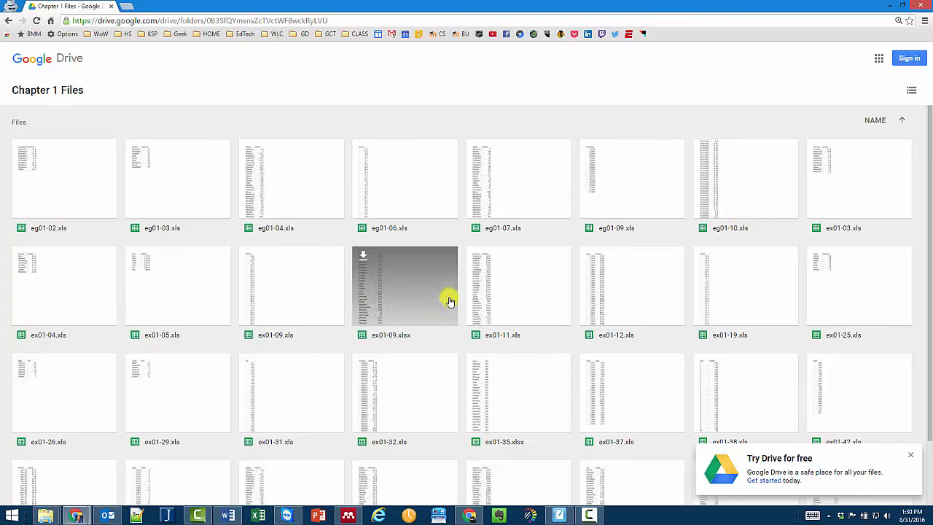
- Sign in to Google Drive with the student account's e-mail address and password
left_click(910, 63)
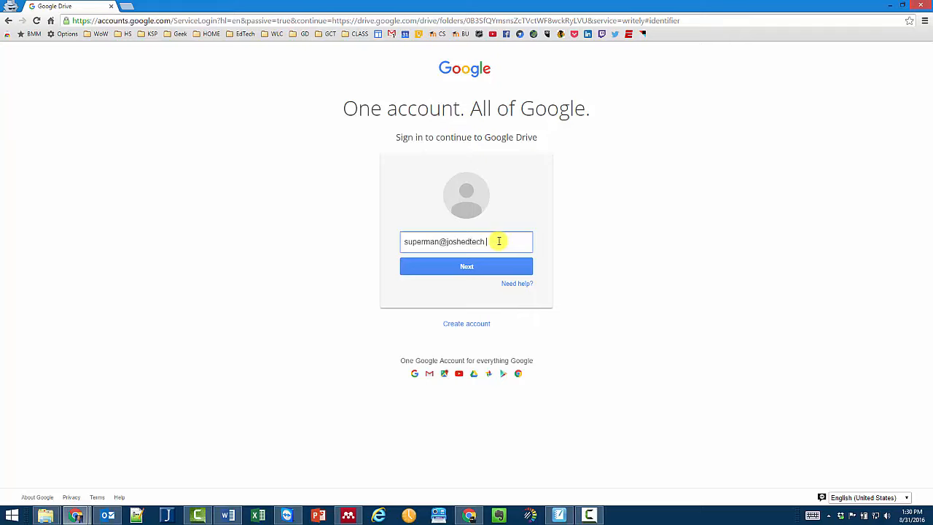
triple_click(498, 241)
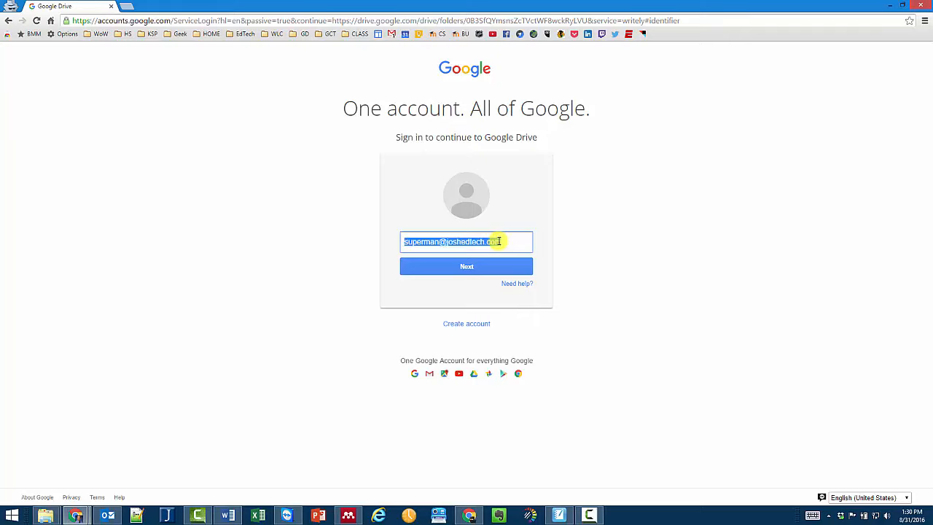
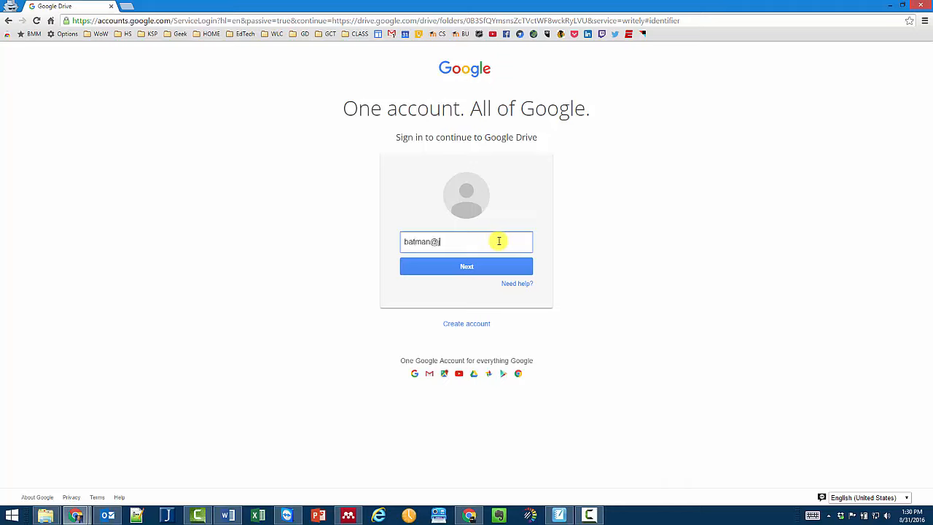
key("Return")
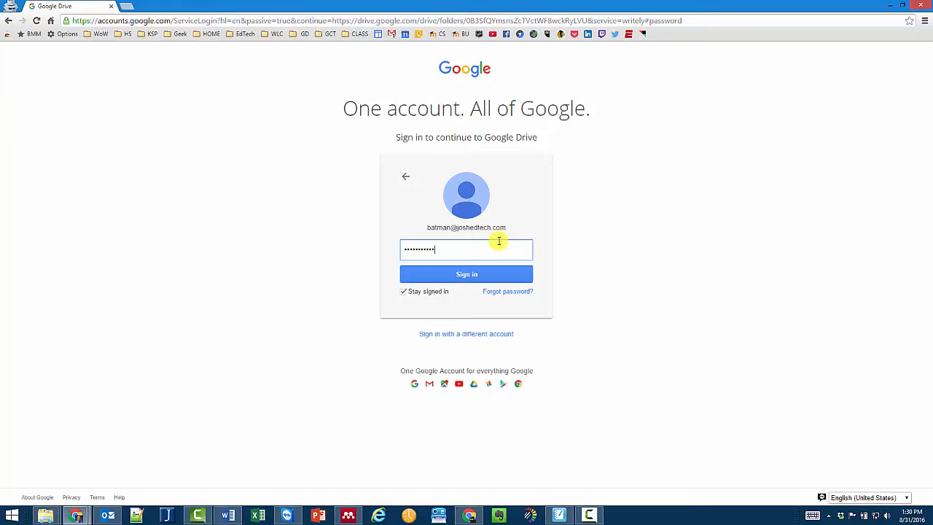
key("Return")
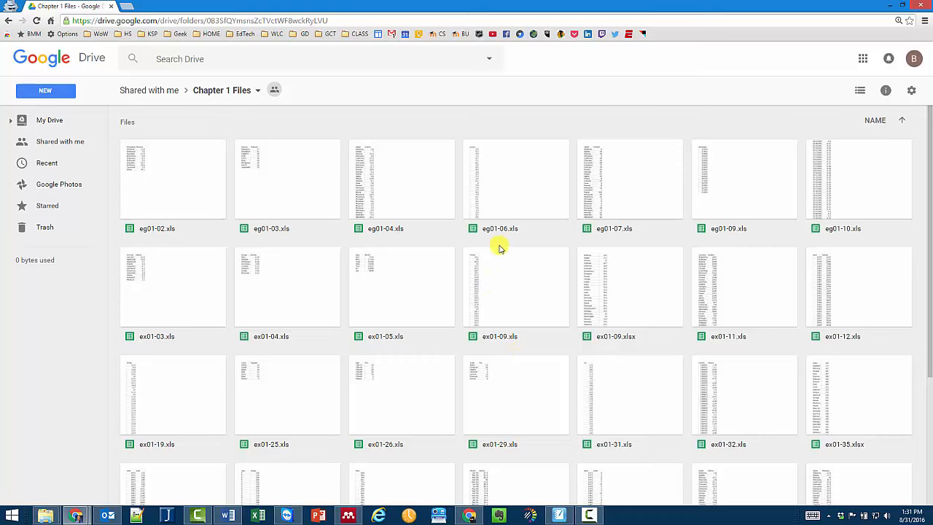
- Find ex01-11.xls in the Chapter 1 Files grid and open it in Google Sheets
scroll(610, 235, "down", 1)
scroll(611, 235, "down", 1)
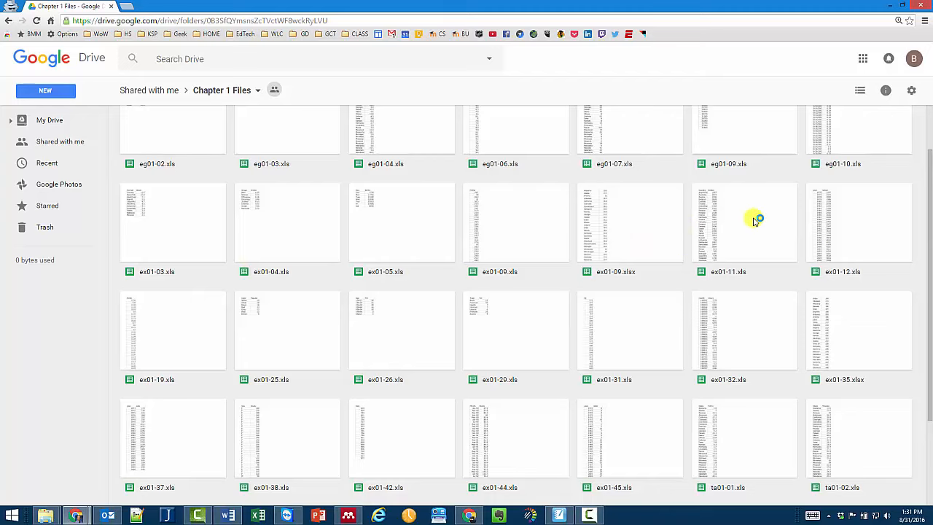
scroll(755, 220, "down", 2)
scroll(754, 220, "up", 2)
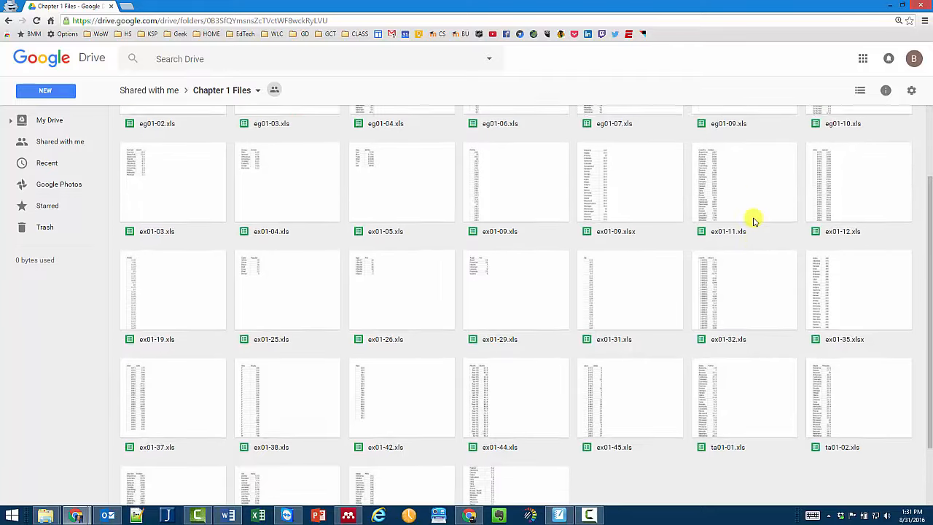
scroll(755, 220, "up", 1)
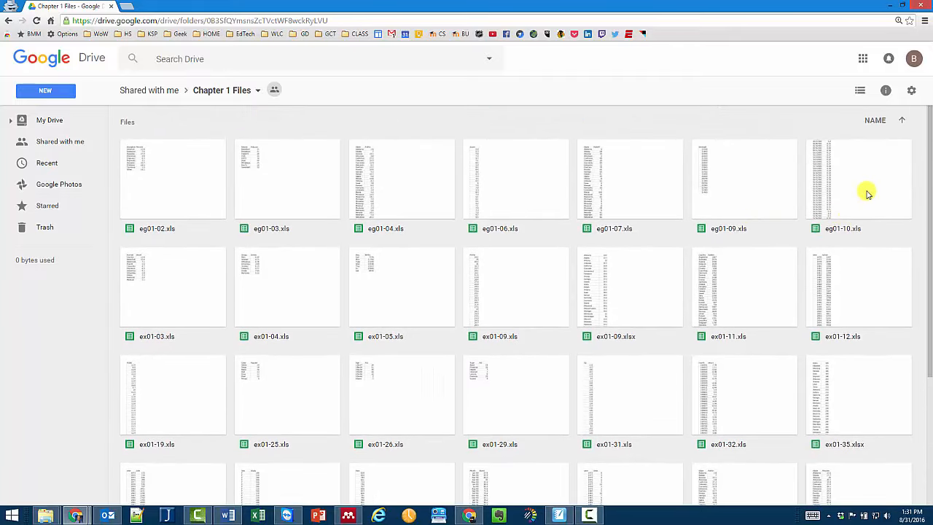
scroll(658, 295, "down", 1)
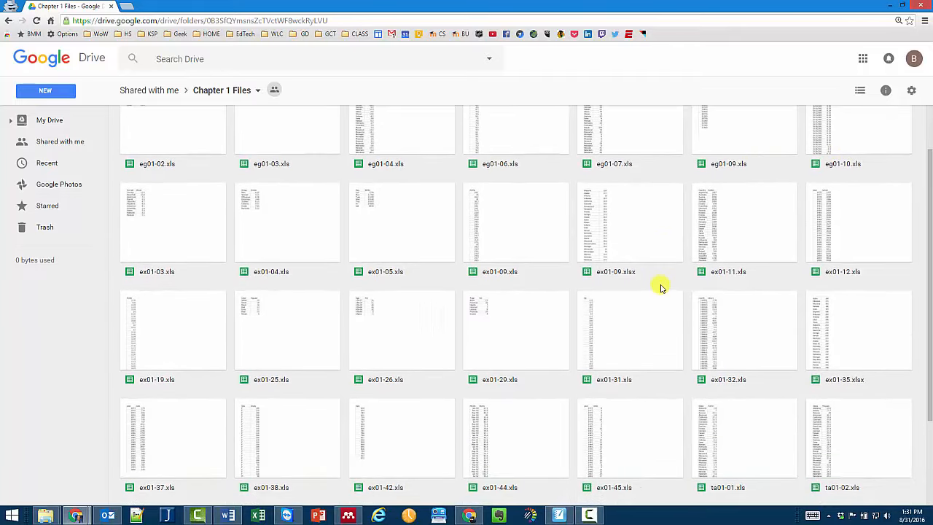
double_click(738, 232)
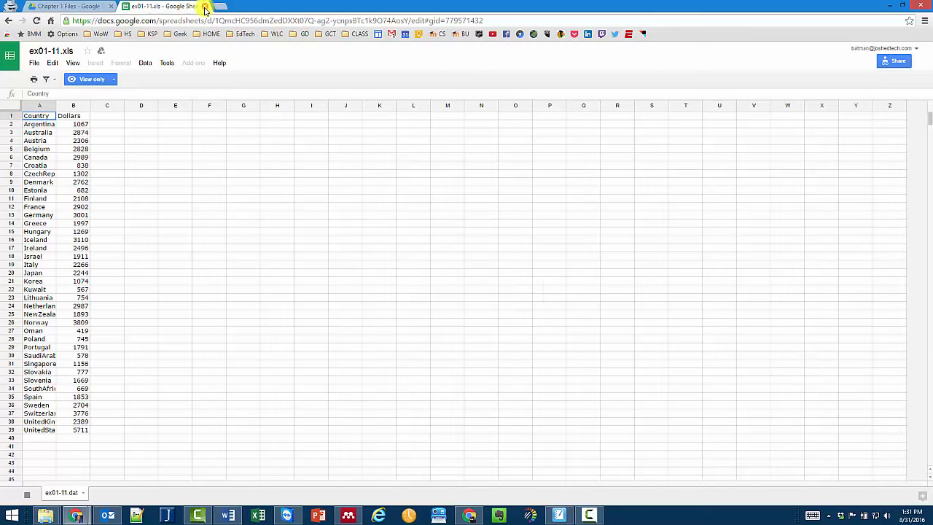
- Check the view-only notice on ex01-11.xls and select cells B5 and C5
left_click(12, 115)
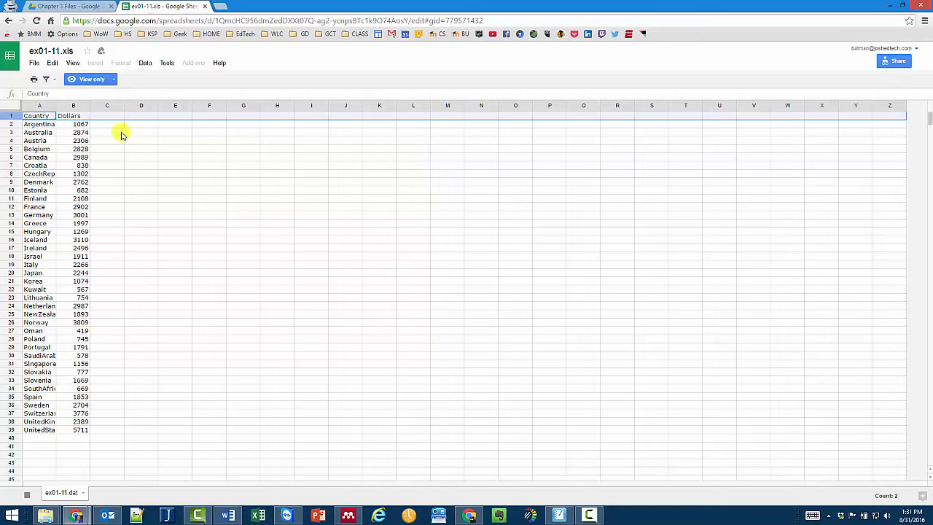
left_click(100, 81)
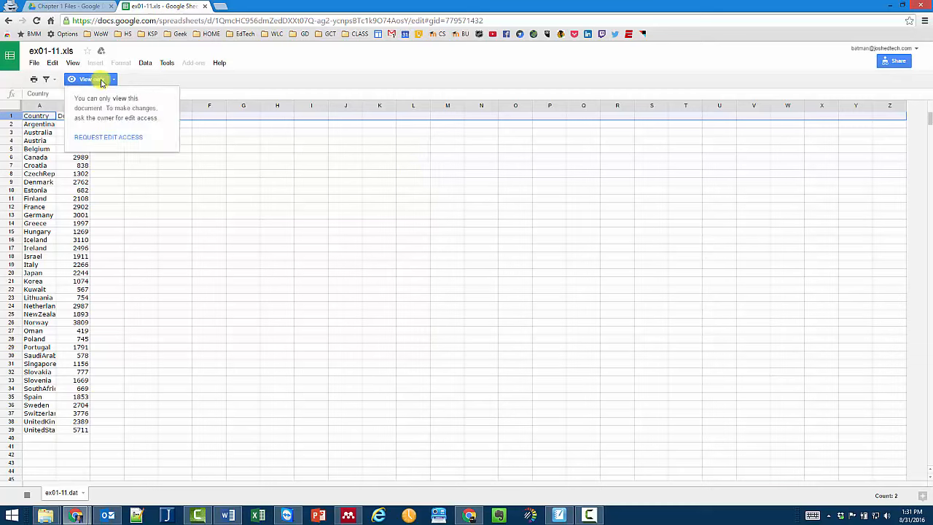
left_click(100, 80)
left_click(83, 150)
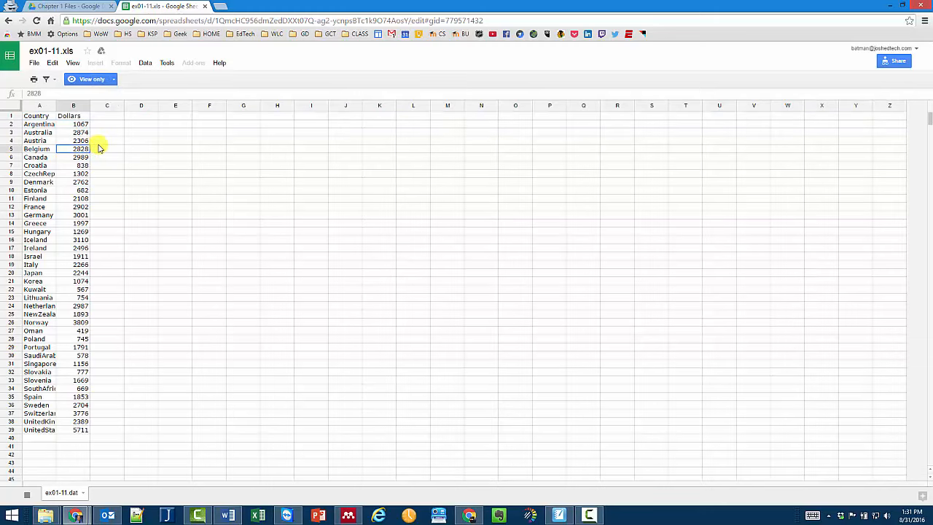
left_click(101, 149)
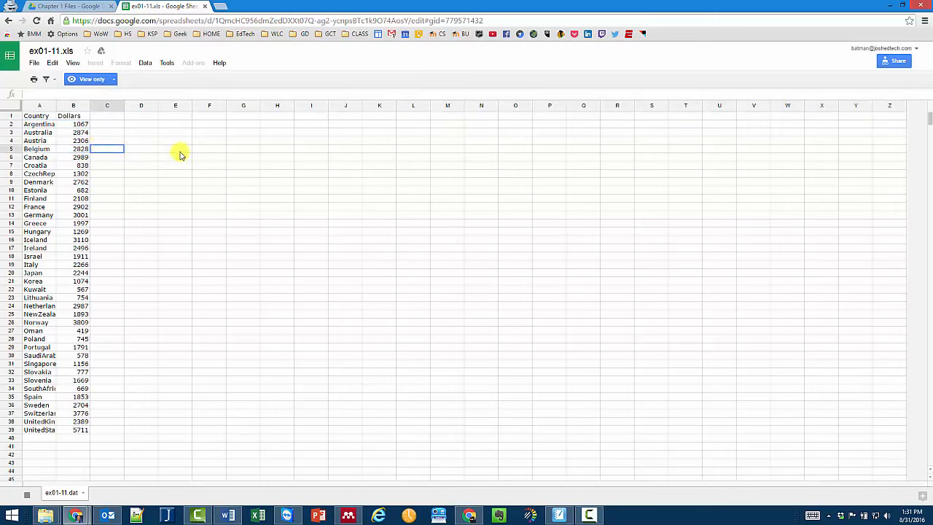
left_click(35, 62)
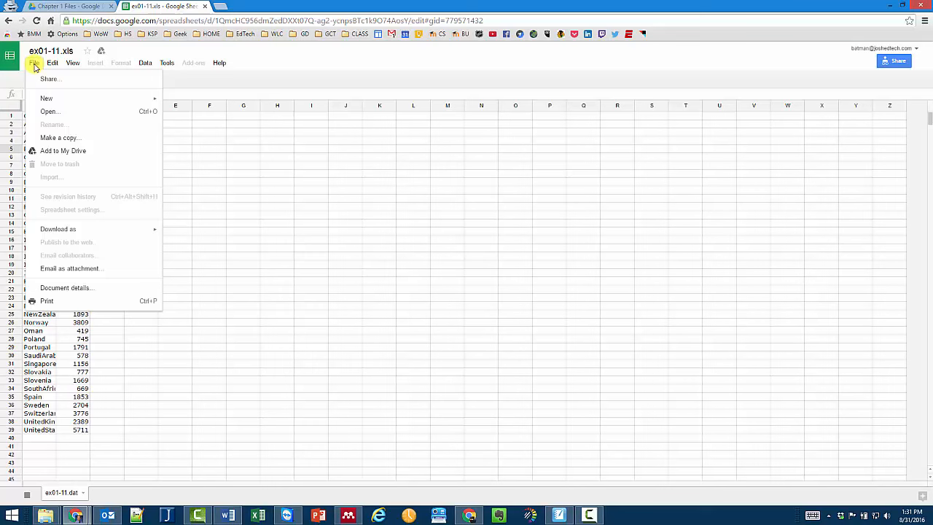
- Start Make a copy and switch the copy's destination to My Drive
left_click(52, 143)
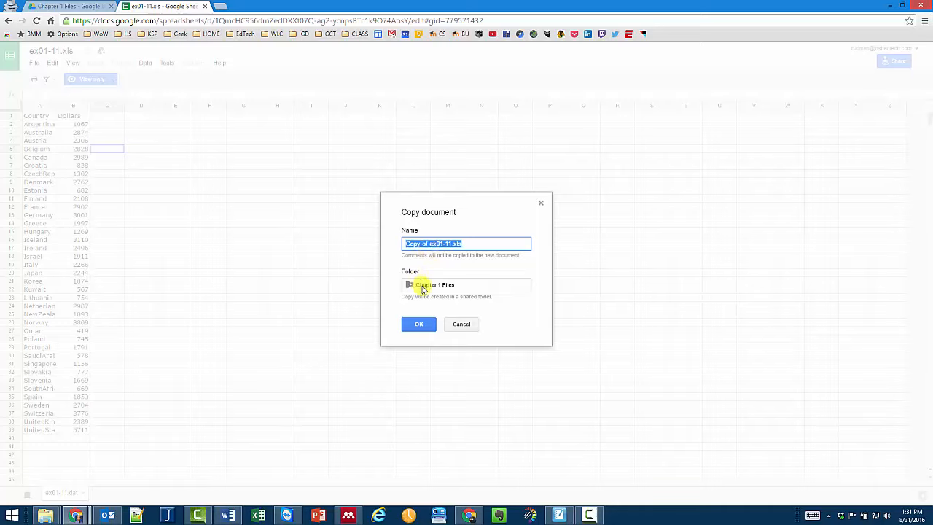
left_click(419, 286)
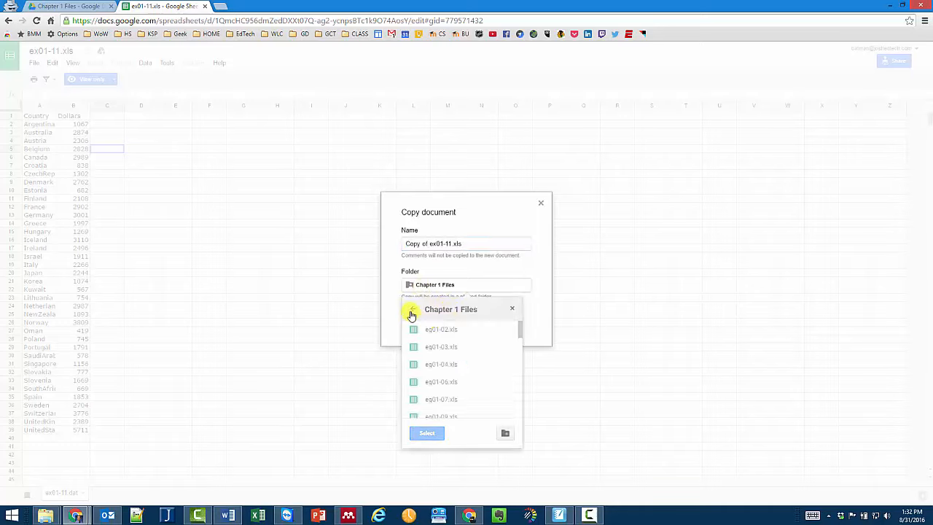
left_click(412, 313)
left_click(434, 331)
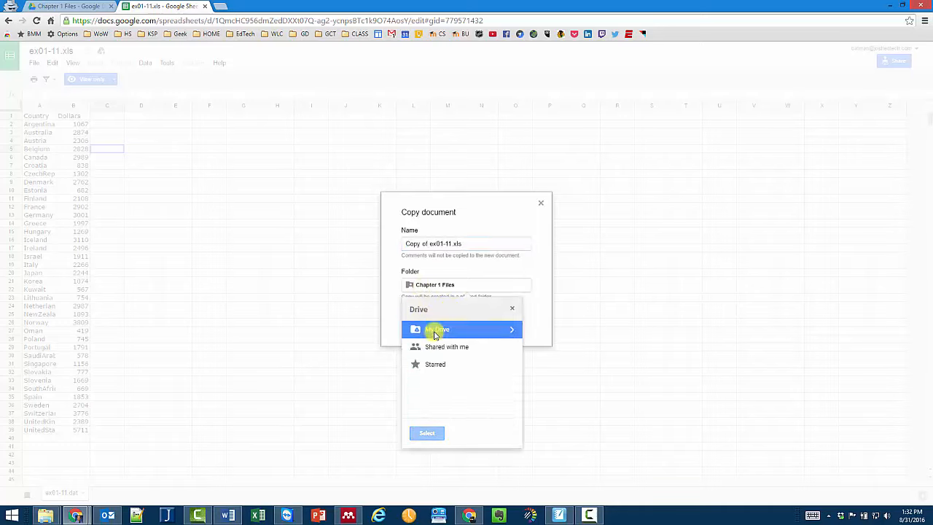
left_click(430, 433)
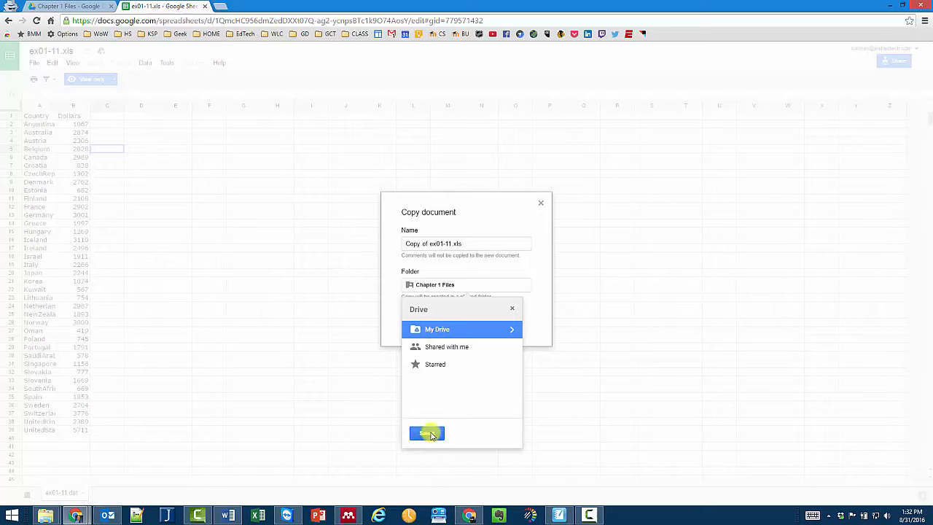
- Create a Mat117 folder in My Drive and save the copy there
left_click(511, 328)
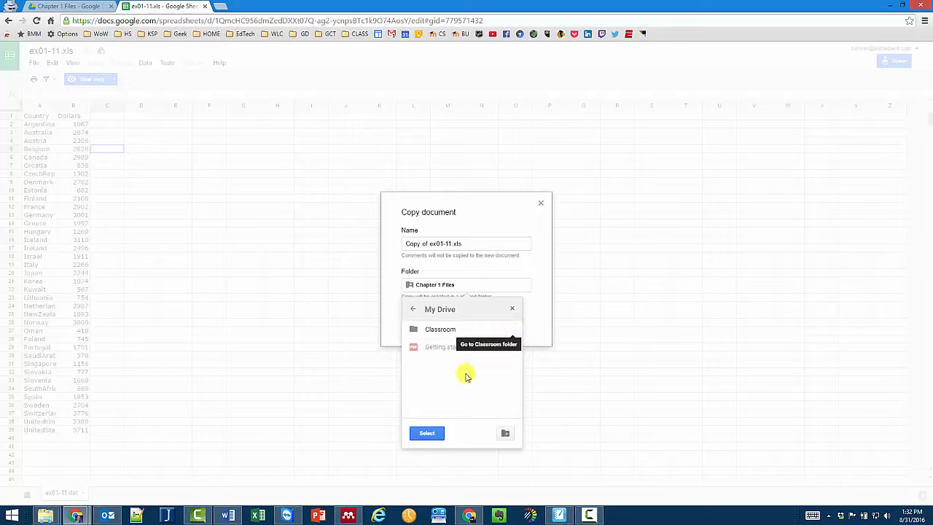
left_click(504, 433)
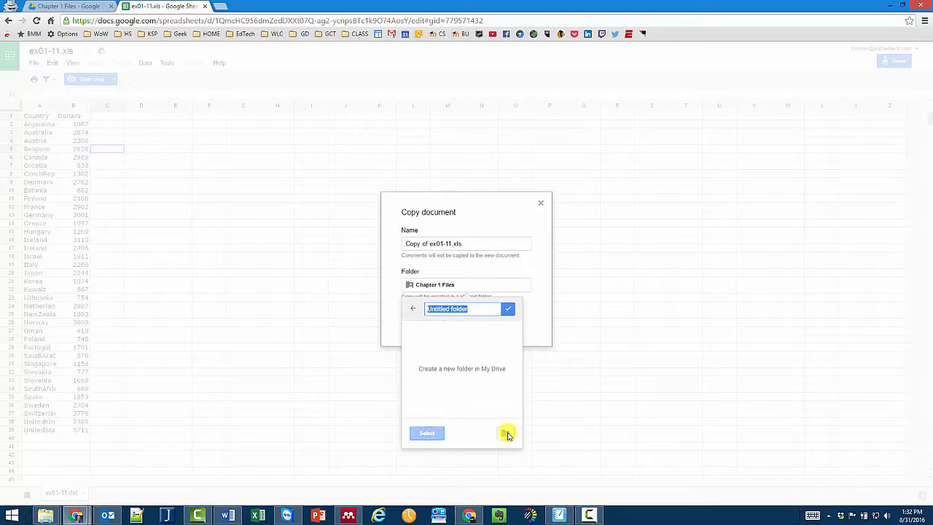
type("Mat117")
key("Return")
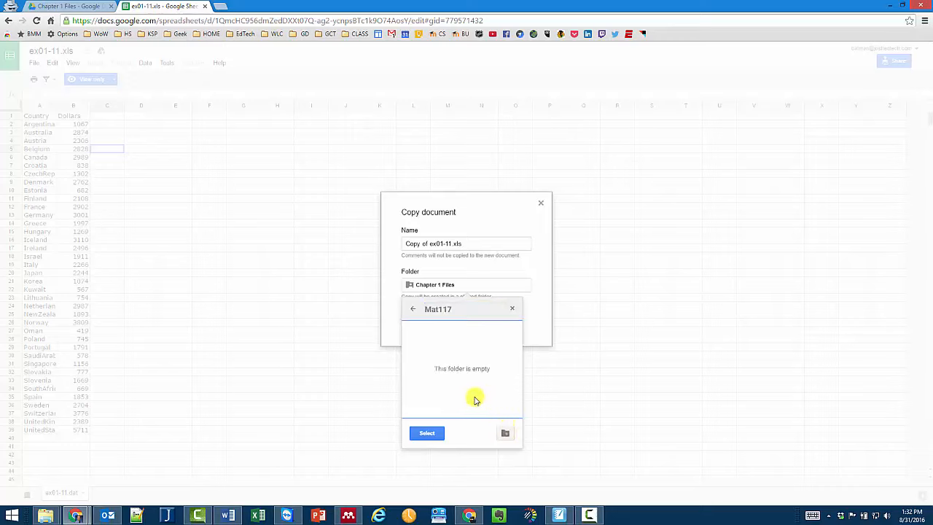
left_click(430, 434)
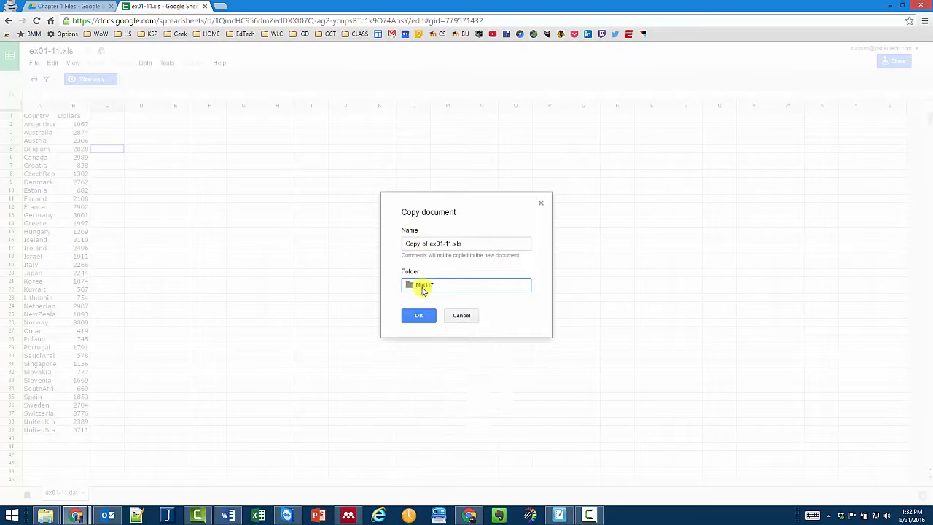
left_click(416, 315)
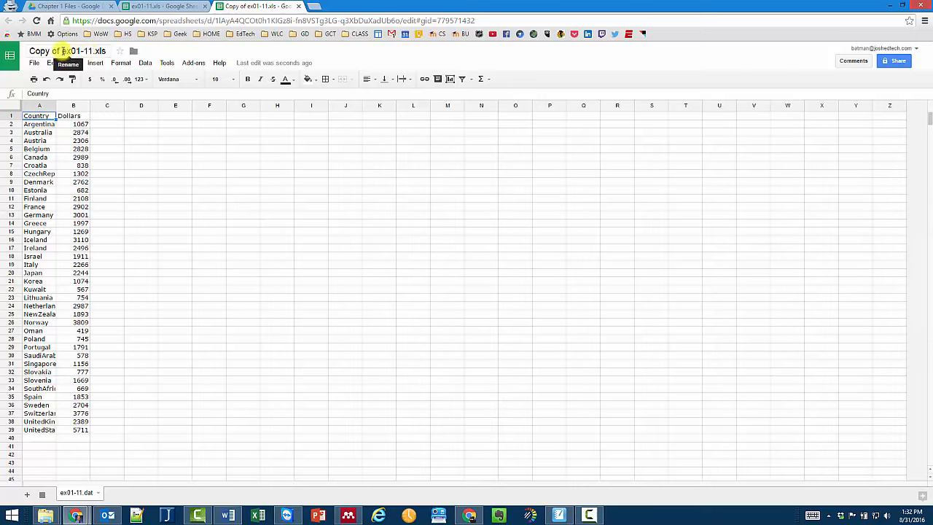
- Retitle the copy as ex01-11 followed by a hyphen and the student's name
left_click(64, 52)
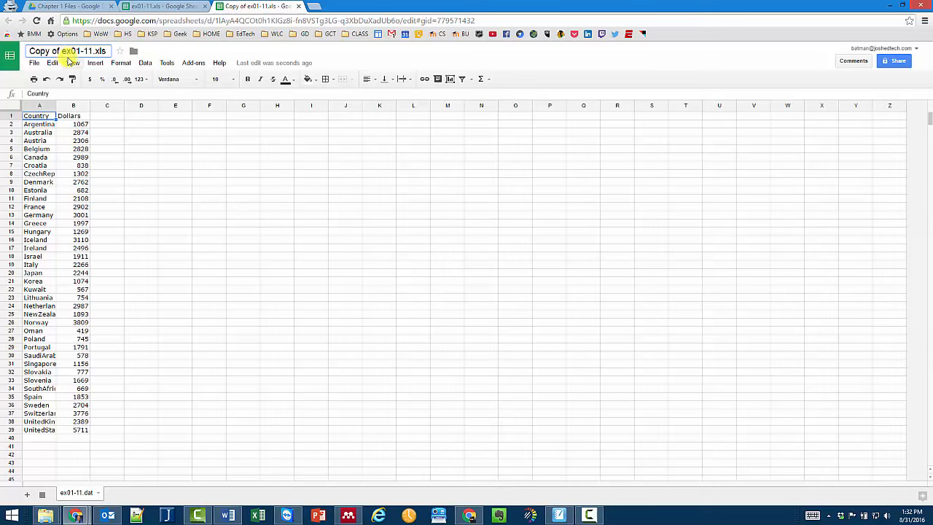
key("BackSpace")
key("BackSpace")
key("BackSpace")
key("BackSpace")
key("BackSpace")
key("BackSpace")
key("BackSpace")
key("BackSpace")
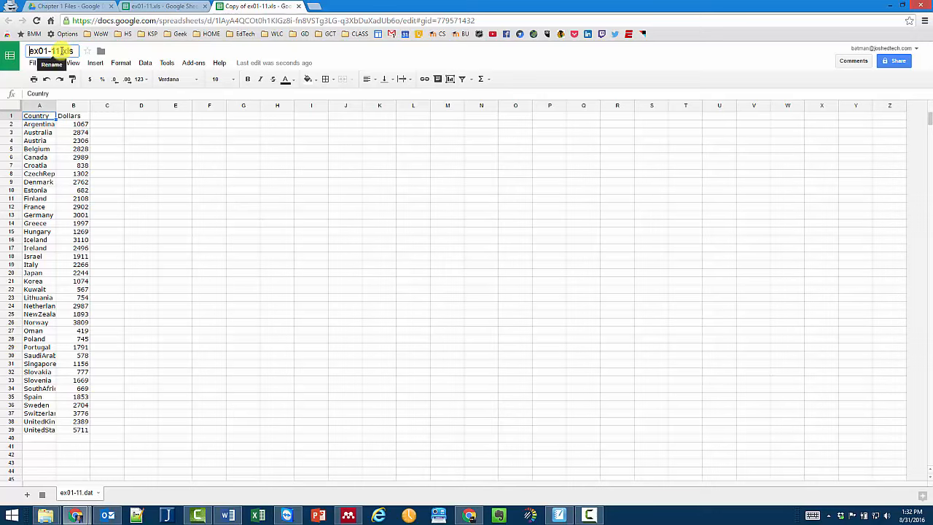
left_click_drag(61, 52, 77, 47)
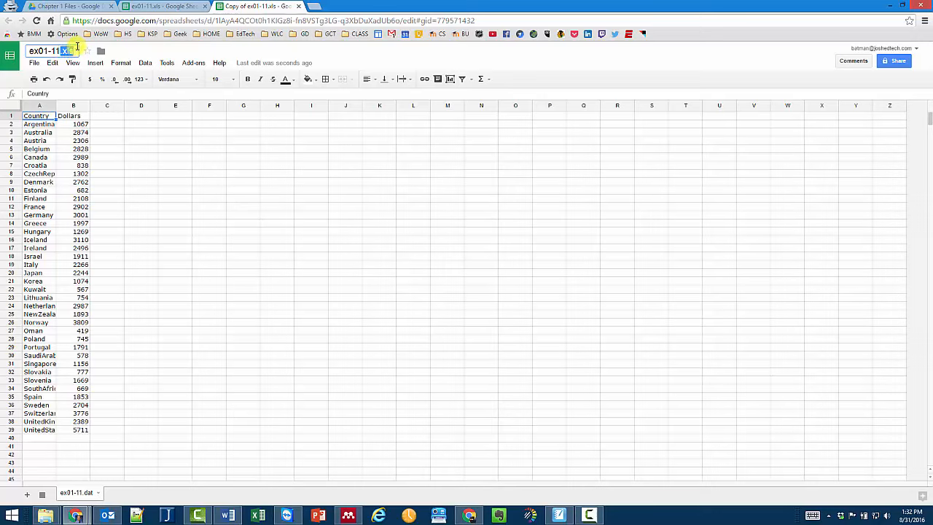
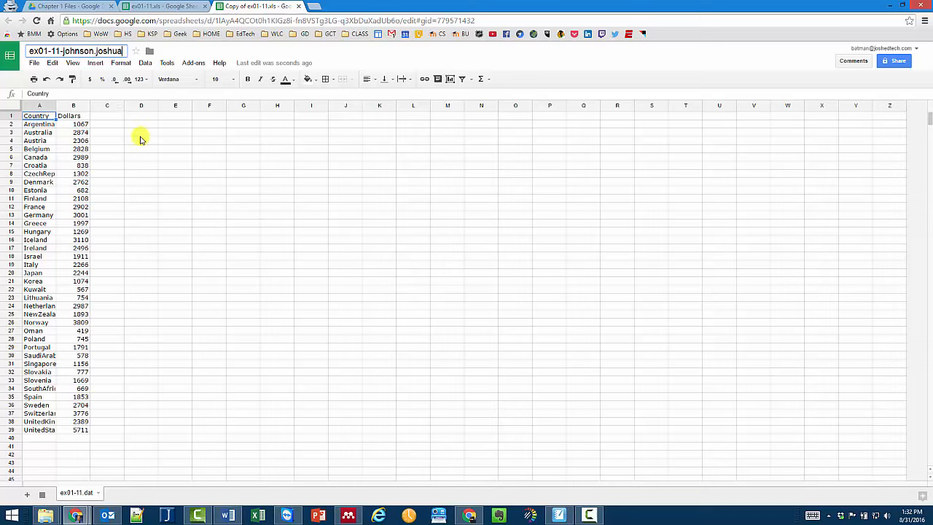
left_click(141, 139)
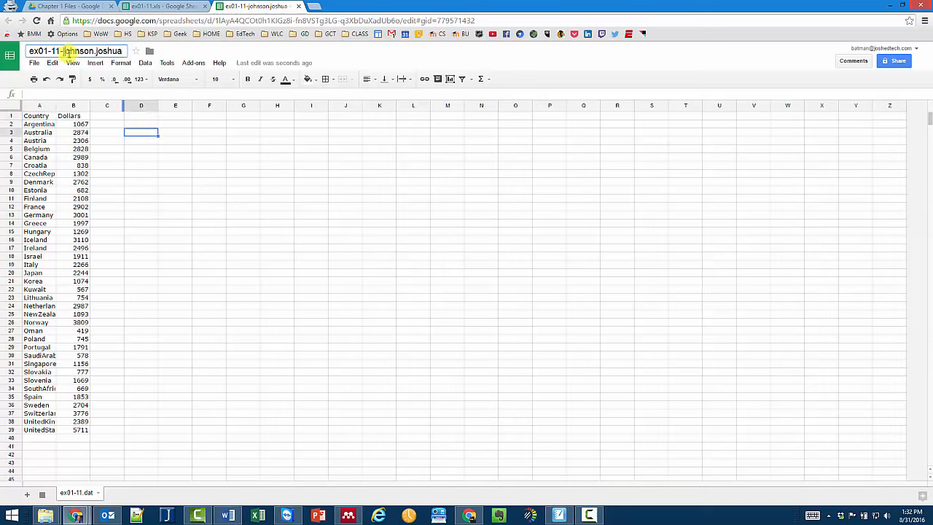
left_click(188, 167)
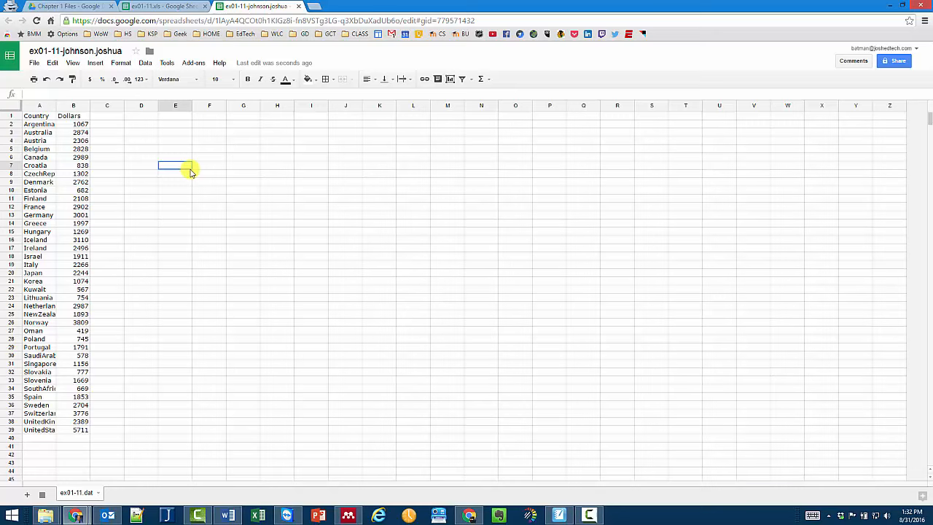
- Delete the Country/Dollars header row so Argentina sits in row 1
left_click(10, 117)
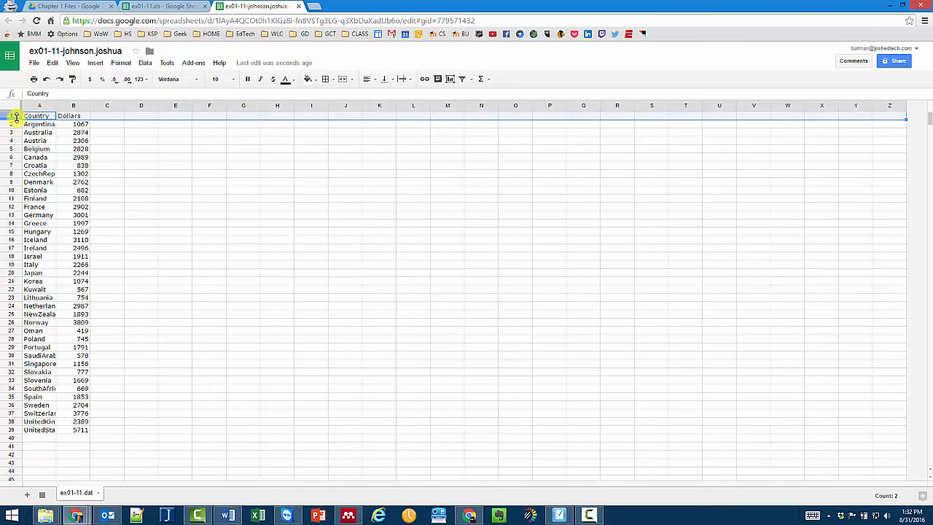
left_click_drag(3, 356, 2, 312)
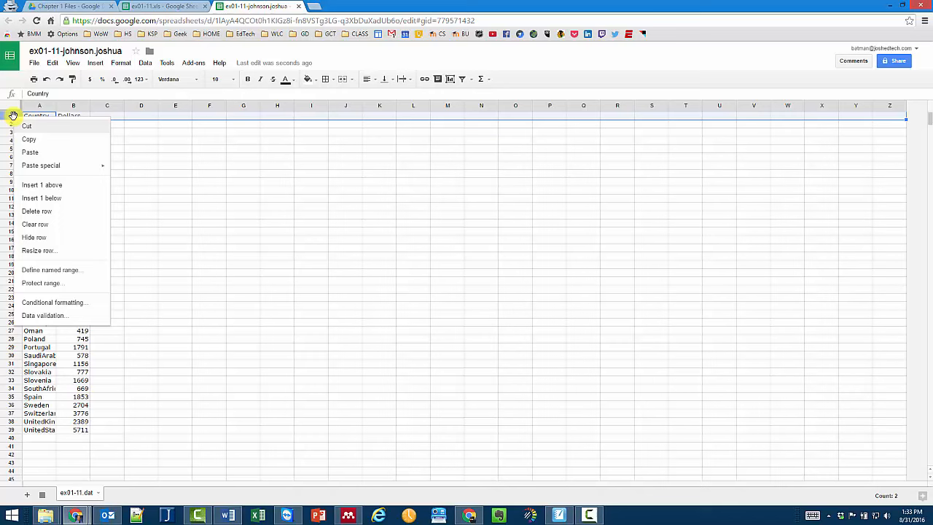
left_click(38, 211)
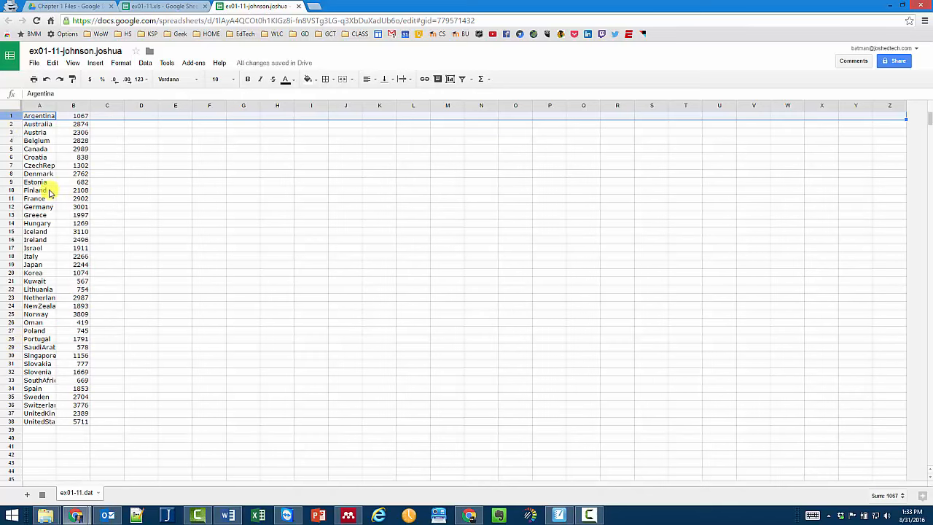
- Move the Austria–Canada block to G3:H5 and back to A3:B5, then select the Argentina row
left_click(40, 133)
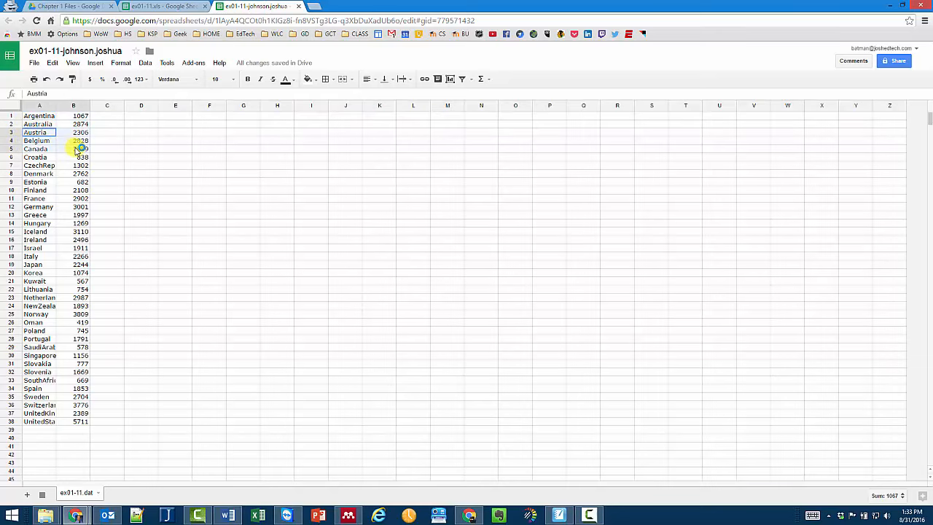
left_click(78, 149, "shift")
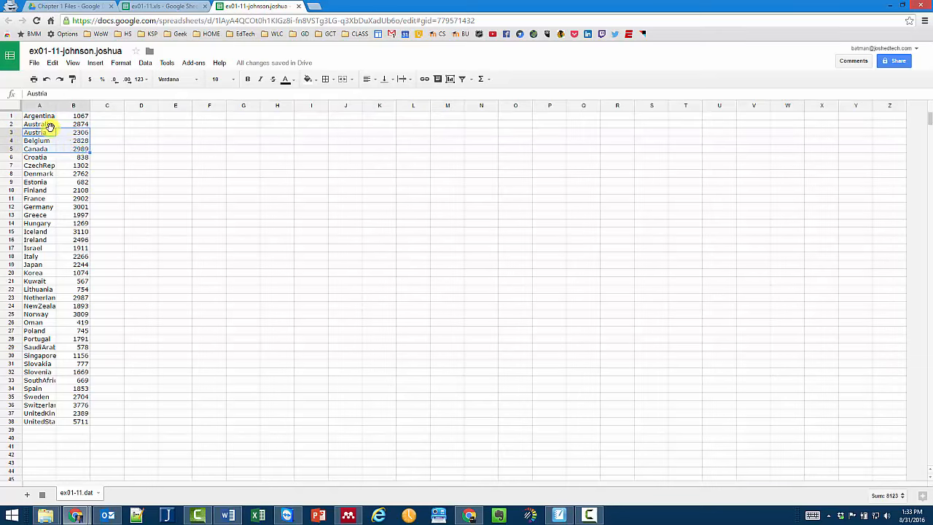
mouse_move(50, 127)
left_mouse_down()
mouse_move(240, 129)
mouse_move(214, 137)
mouse_move(40, 129)
left_mouse_up()
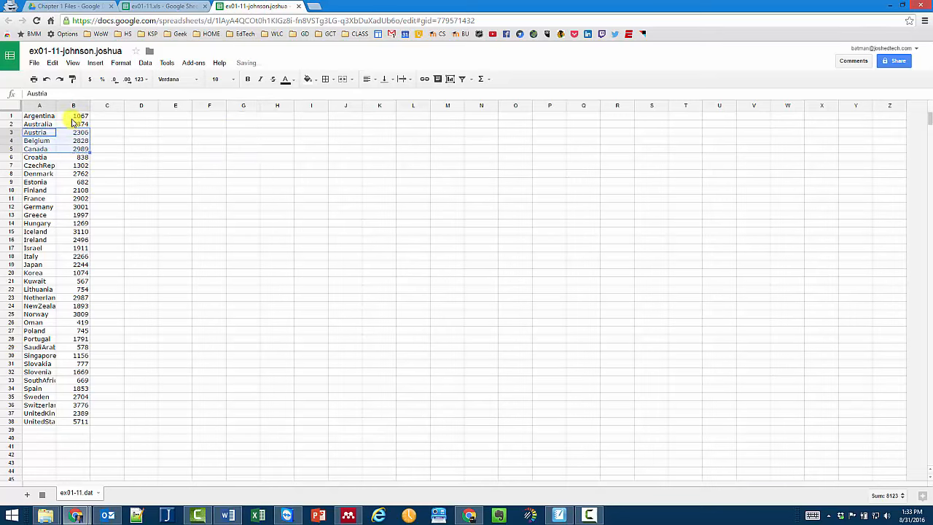
left_click(14, 115)
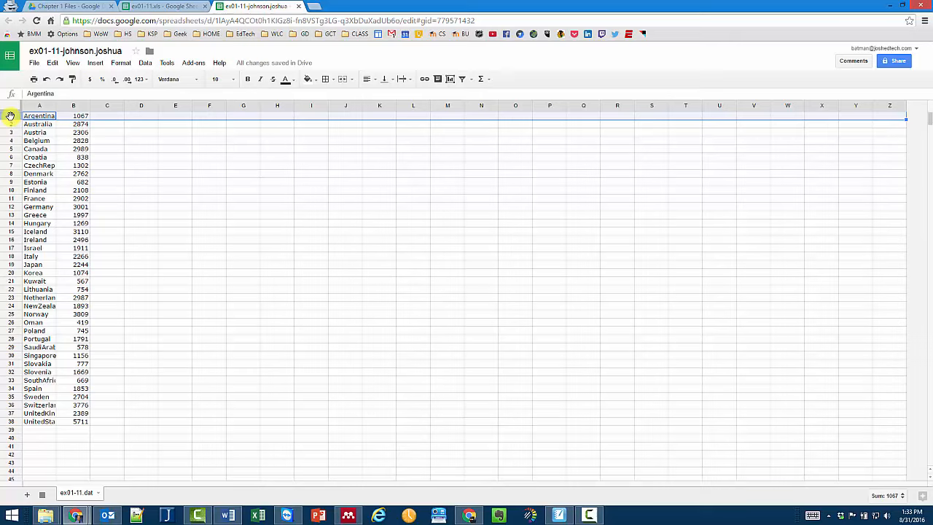
- Insert a row above Argentina and enter Countries in A1 and Numbers in B1
right_click(14, 115)
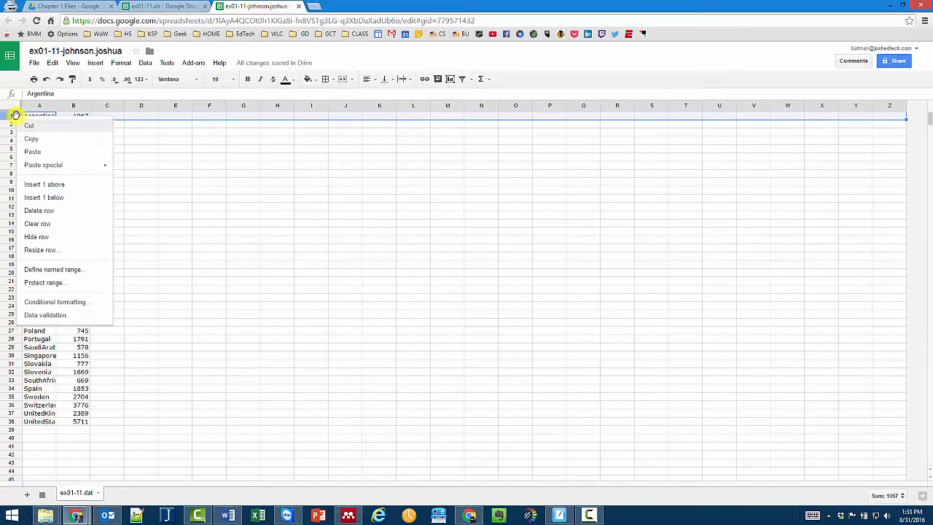
left_click(50, 187)
left_click(41, 117)
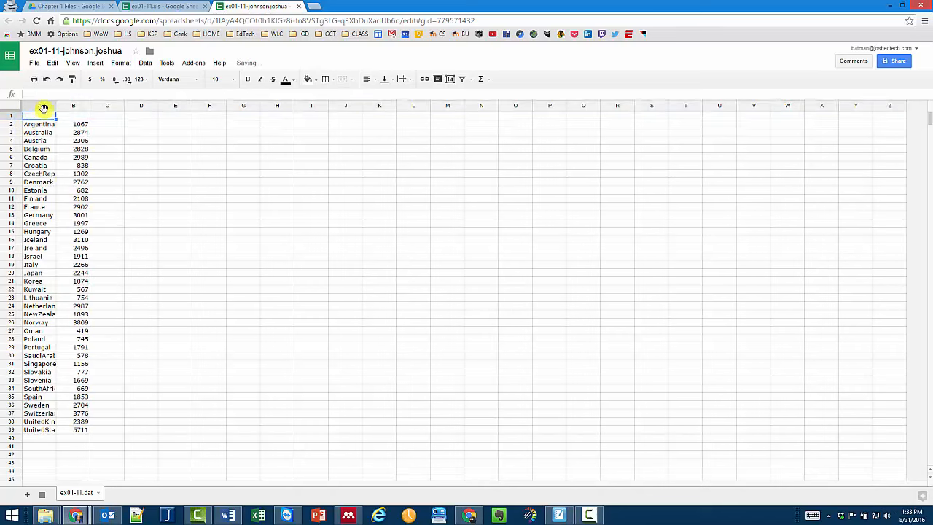
type("Countries")
key("Tab")
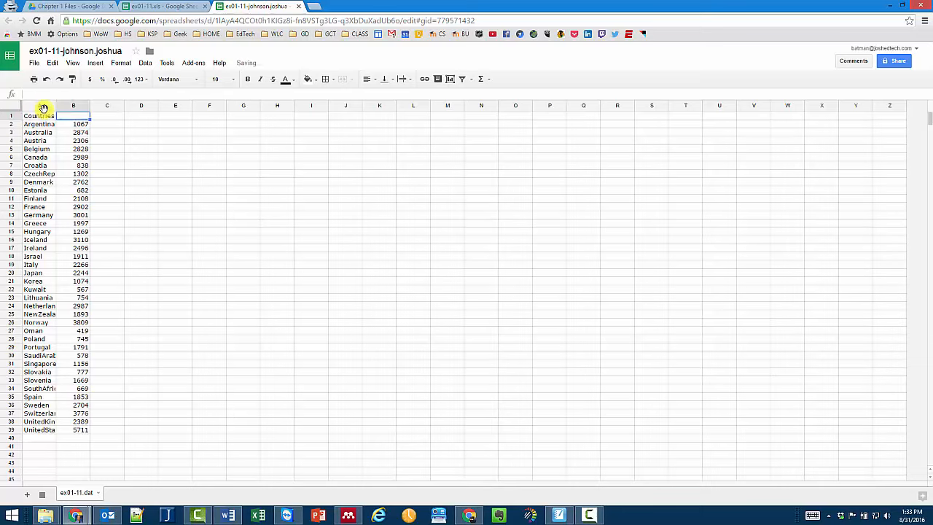
type("Numbers")
key("Return")
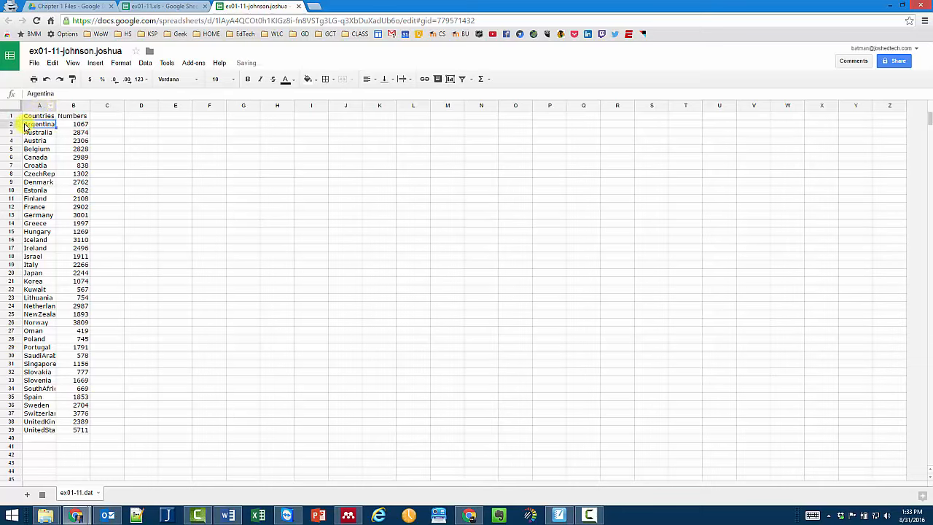
- Select the header row, then the Countries and Numbers columns, then header cells A1:B1
left_click(14, 117)
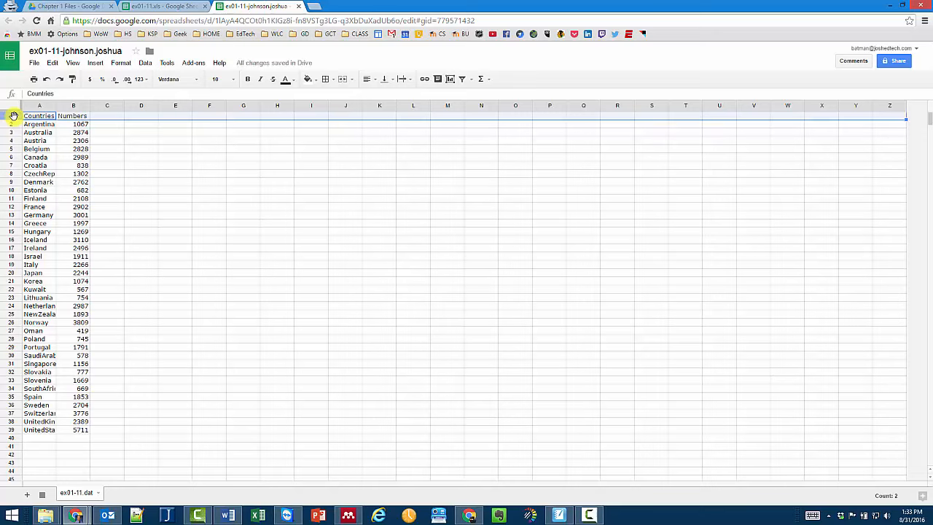
left_click(321, 141)
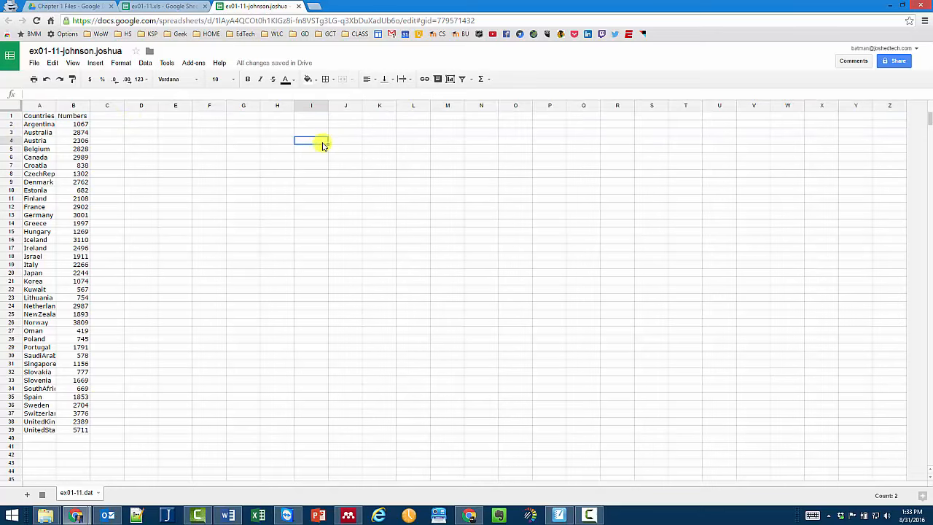
left_click(12, 118)
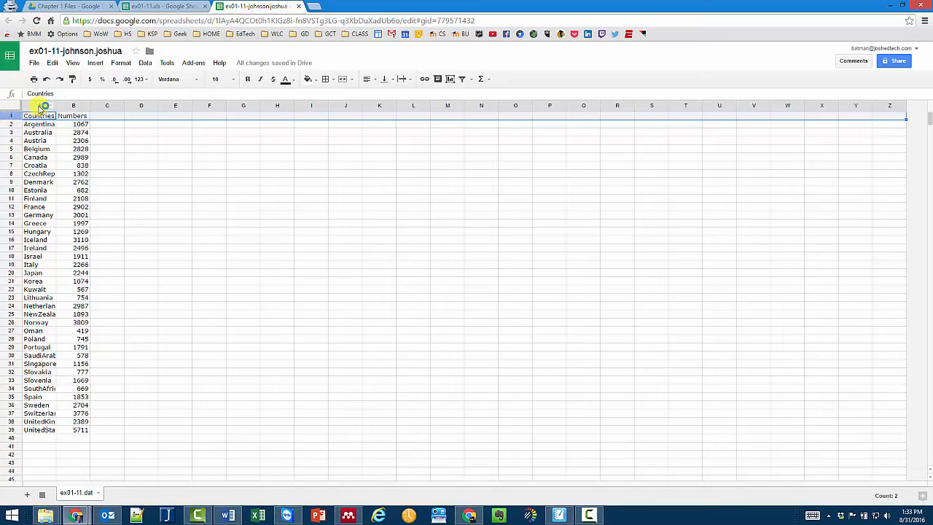
left_click(40, 106)
left_click(72, 106)
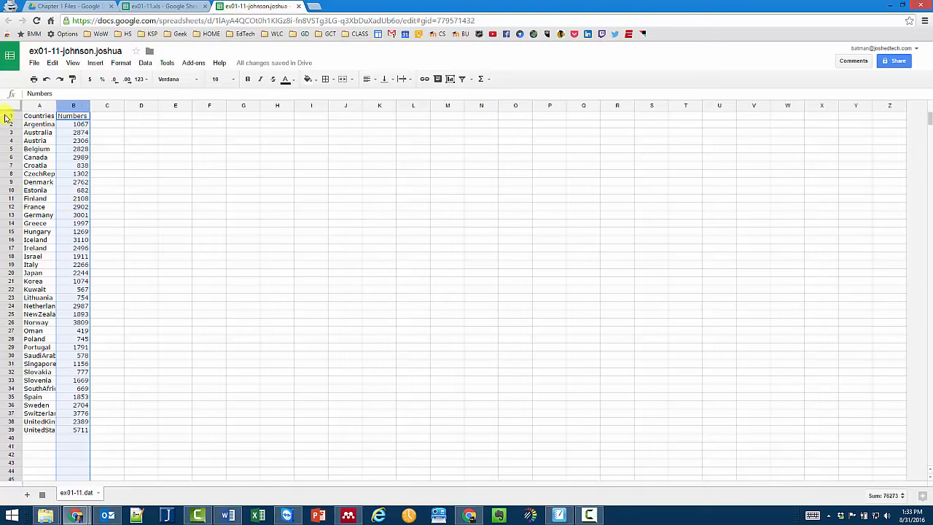
left_click_drag(33, 117, 67, 123)
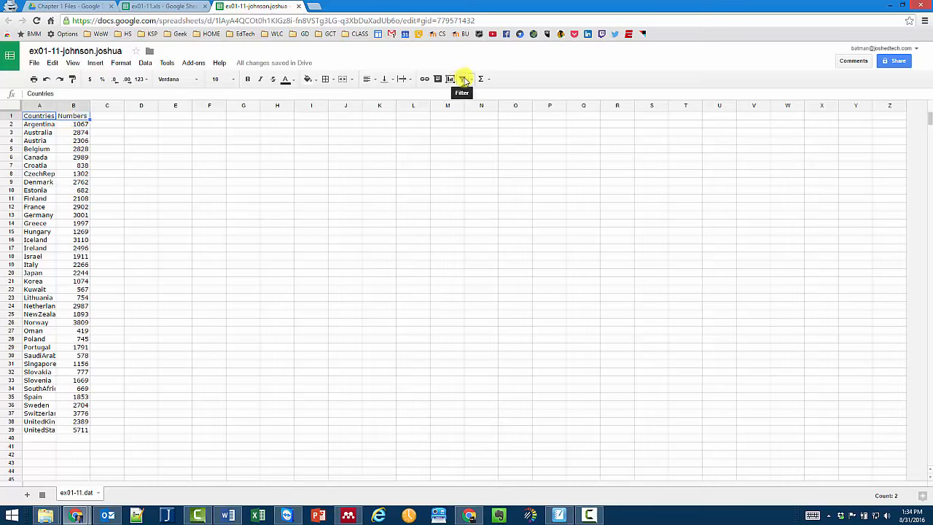
- Apply Data > Filter to the Countries/Numbers table and select cell E3
left_click(145, 63)
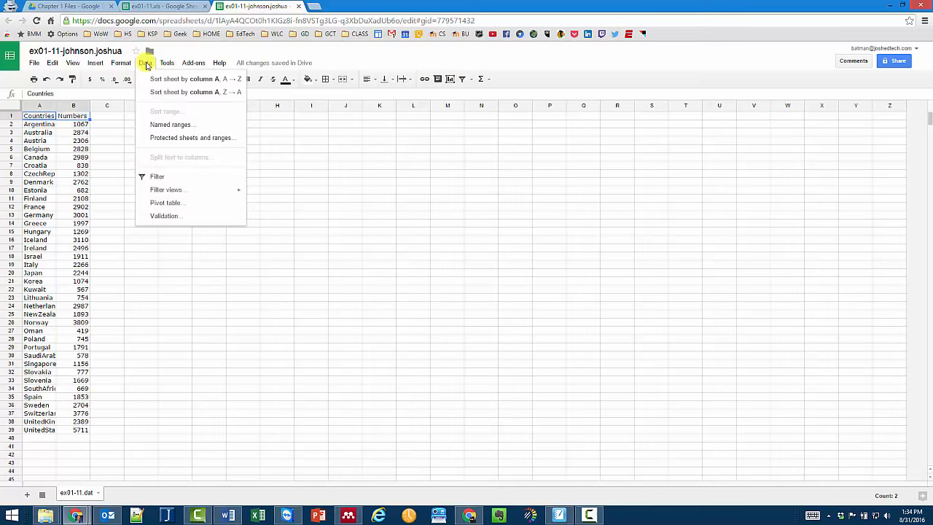
left_click(158, 175)
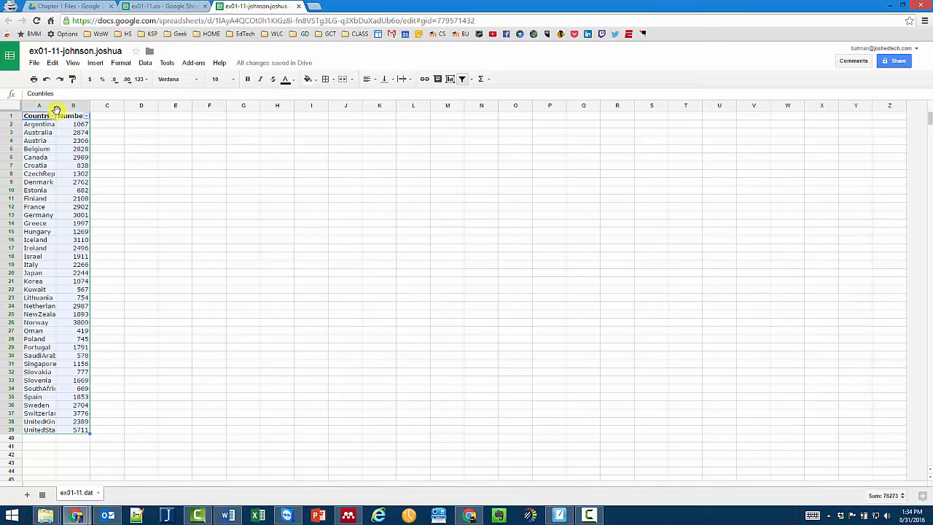
left_click(141, 224)
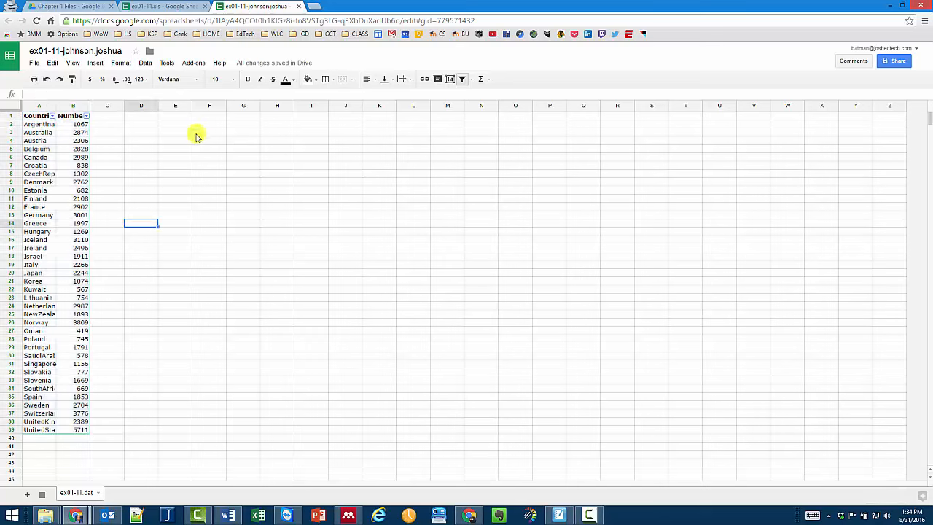
left_click(173, 133)
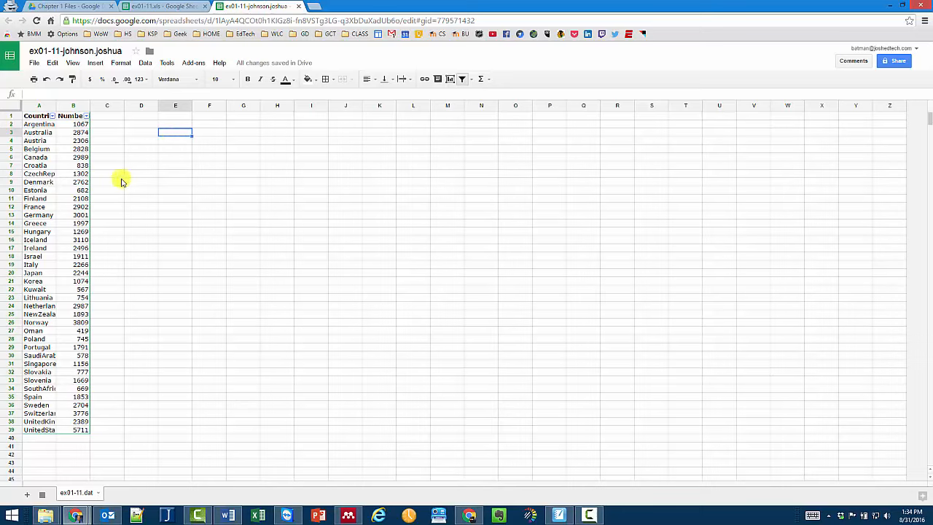
- Insert a COUNT formula over B2:B39 in cell E3, which returns 38
left_click(103, 65)
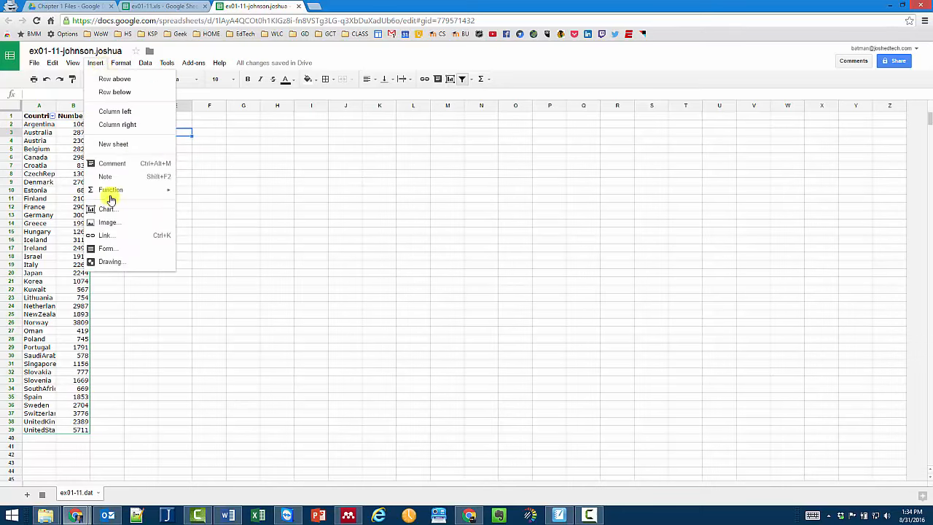
mouse_move(111, 197)
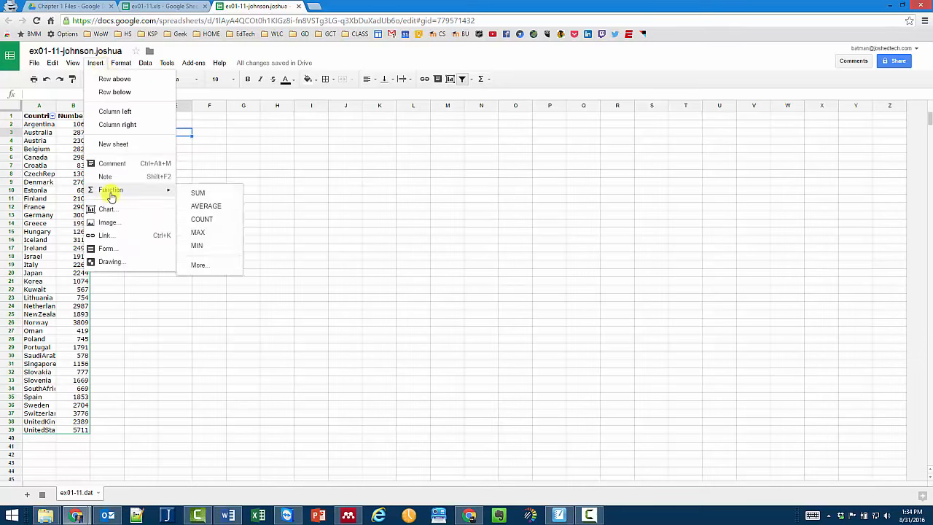
left_click(201, 220)
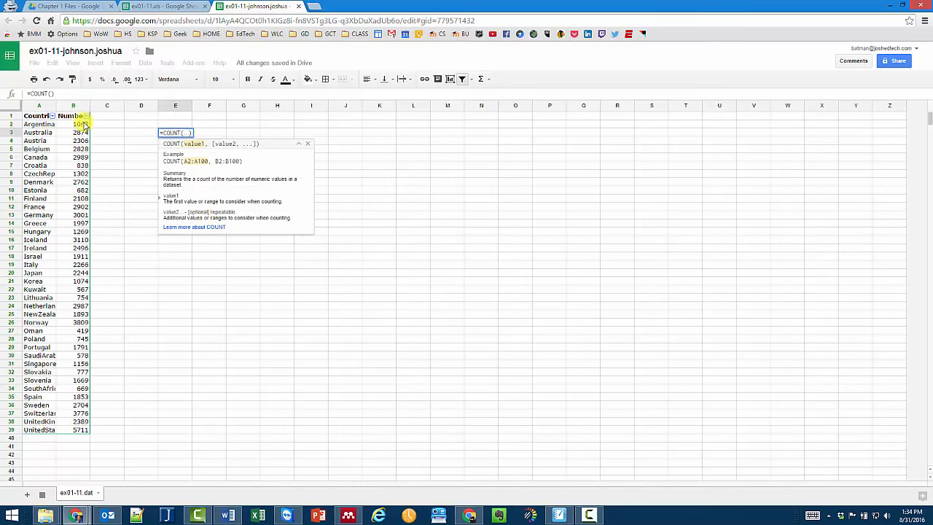
left_click_drag(84, 126, 72, 430)
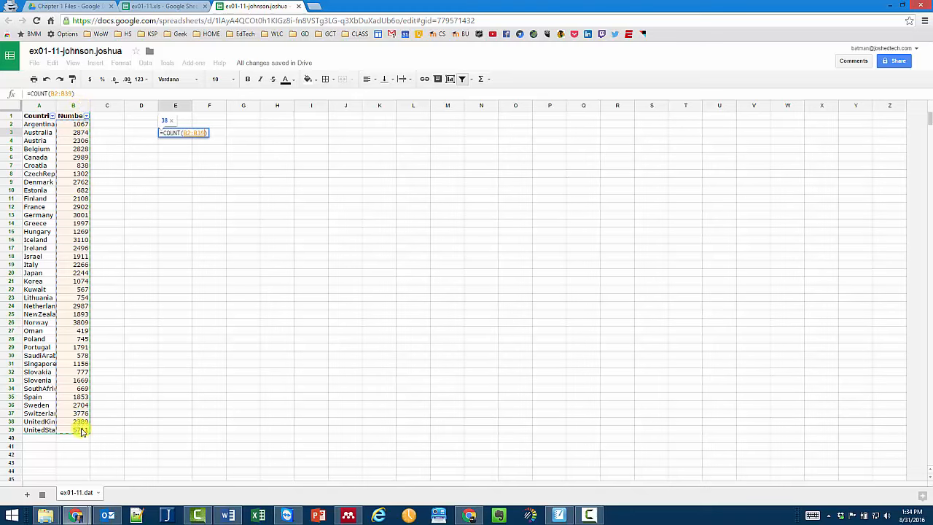
key("Return")
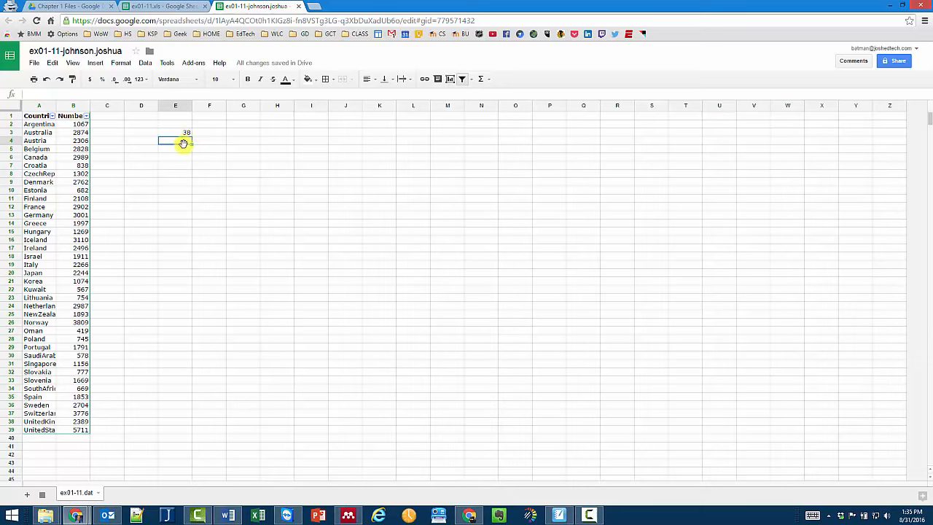
- Enter =SUM(B2:B39) in E4, replacing the trial references b5,b10,b15,b20, to show 76273
type("=")
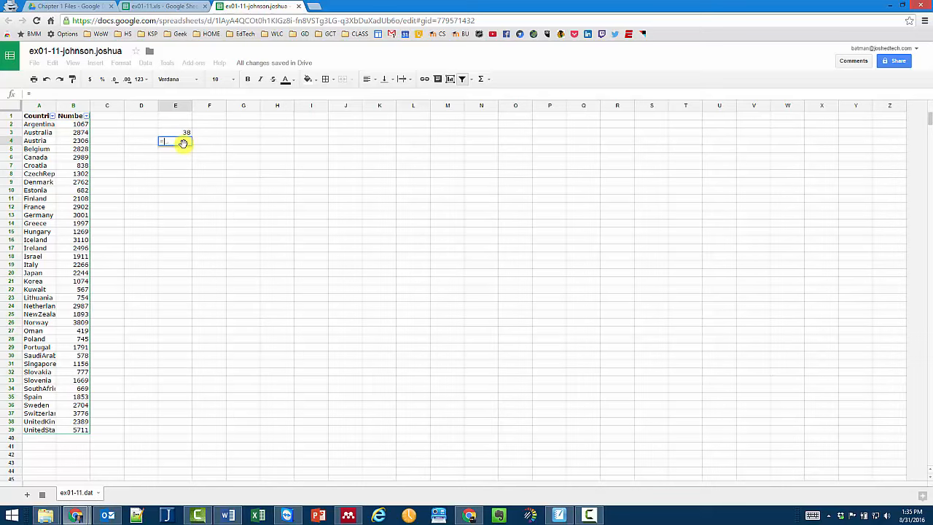
type("sum")
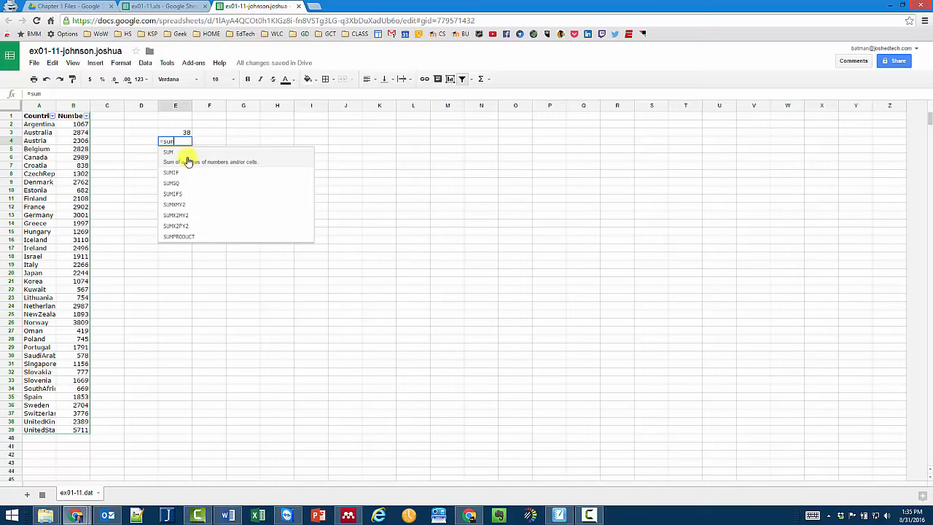
left_click(188, 160)
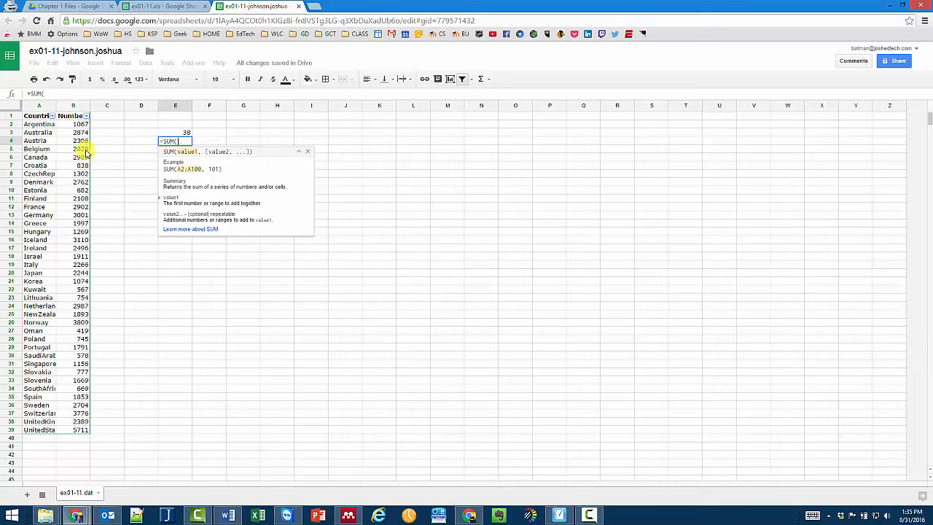
type("b")
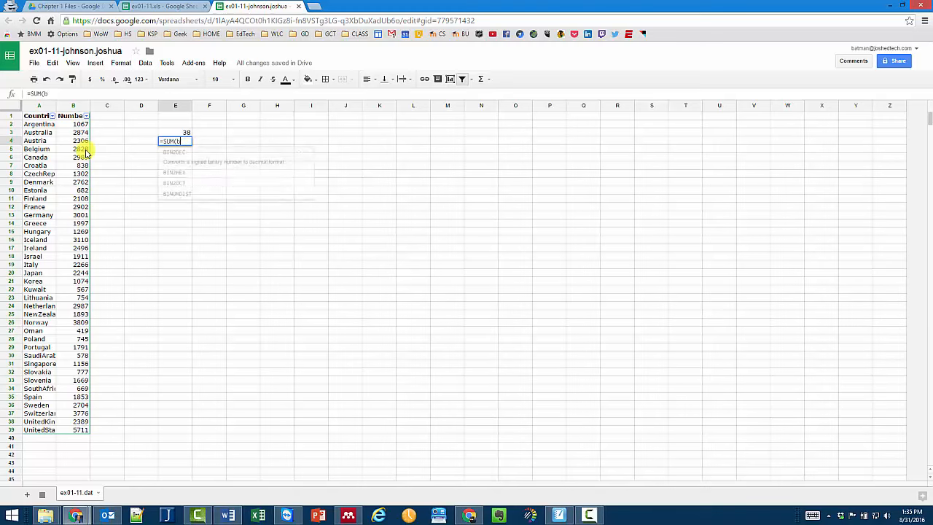
type("5,b1")
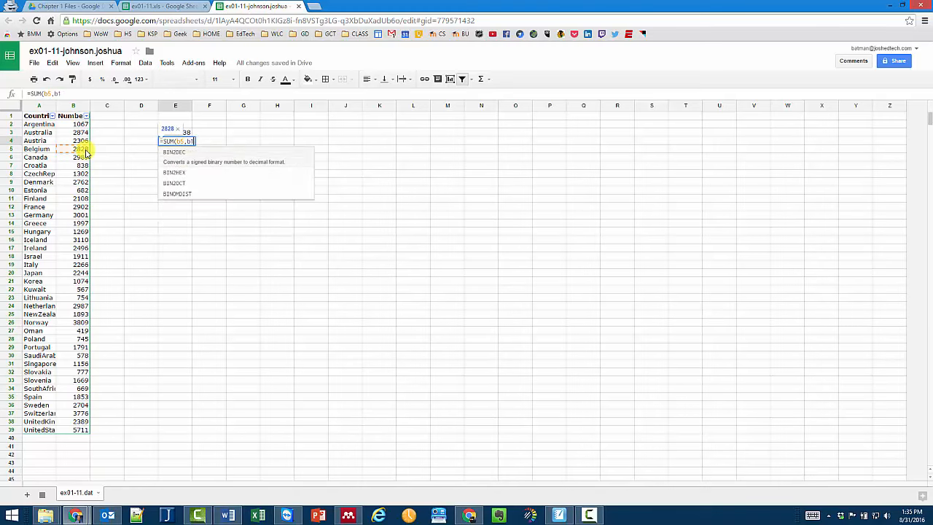
type("0,b15")
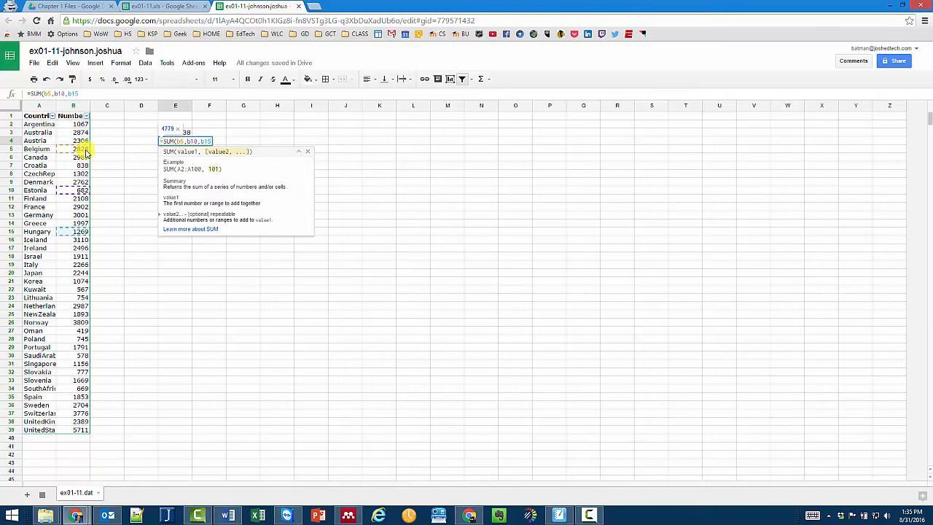
type(",b20,")
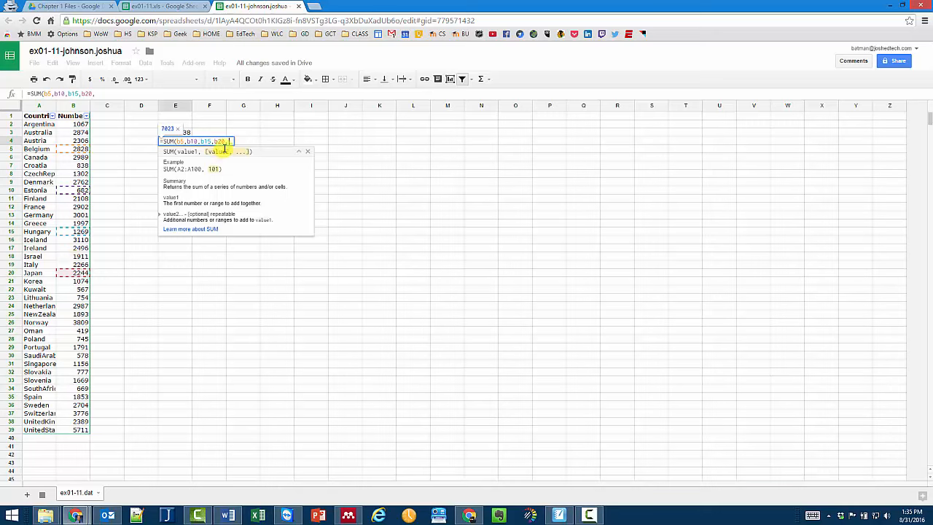
left_click_drag(230, 141, 181, 142)
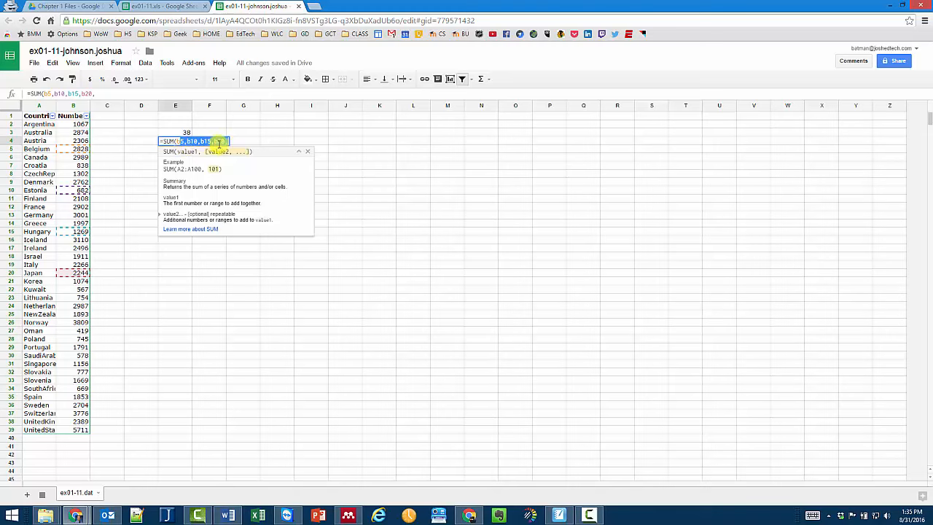
key("BackSpace")
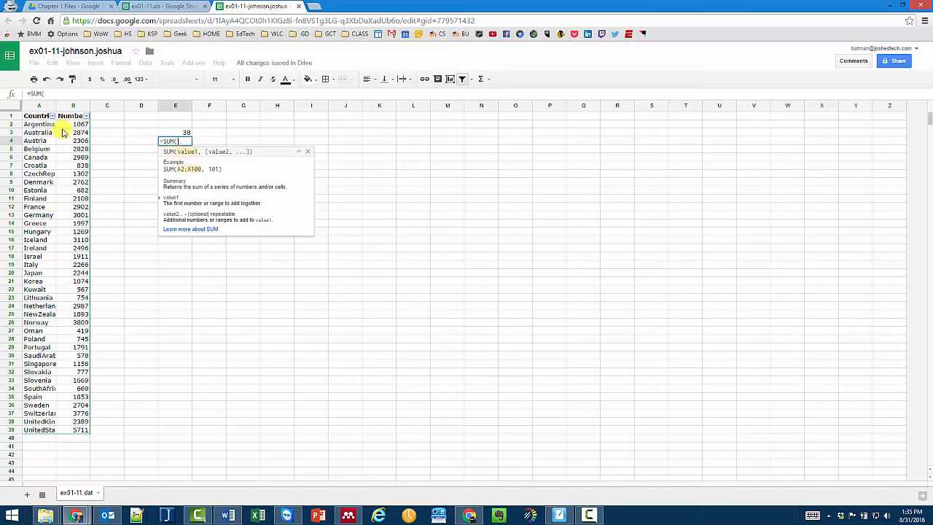
left_click_drag(73, 125, 76, 430)
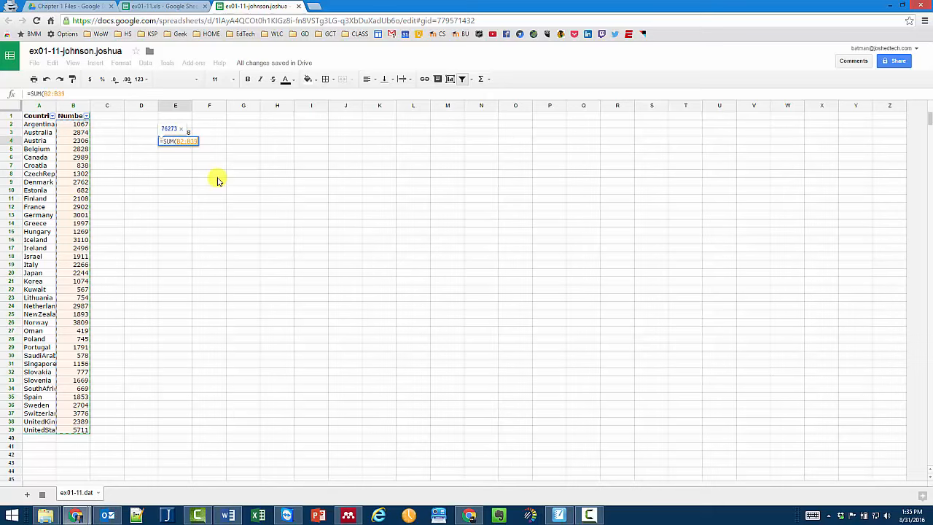
type(")")
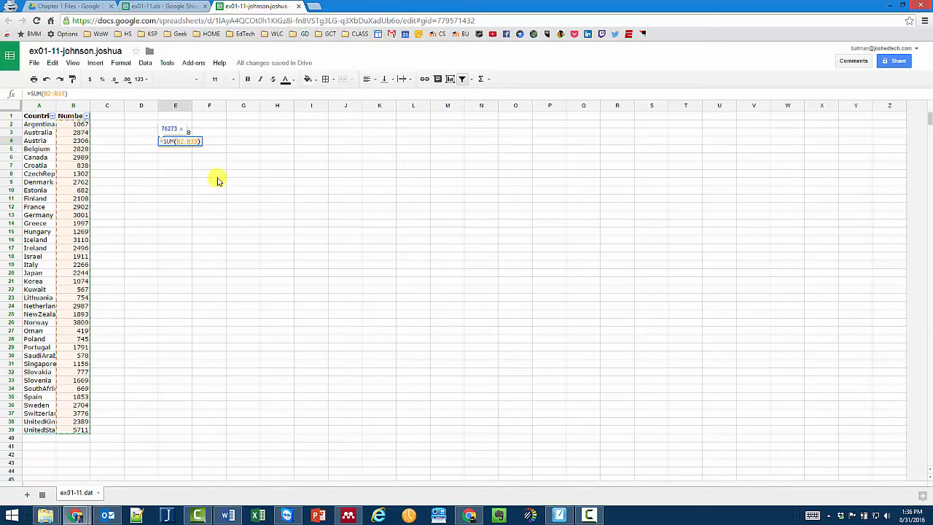
key("Return")
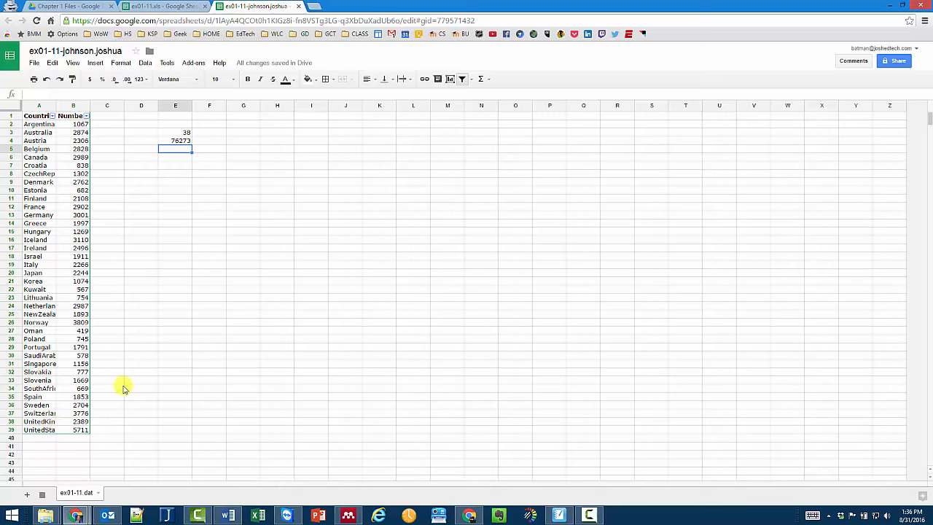
- Type the labels '# of #s', 'sum' and 'sum / count' into D3, D4 and D5
left_click(146, 141)
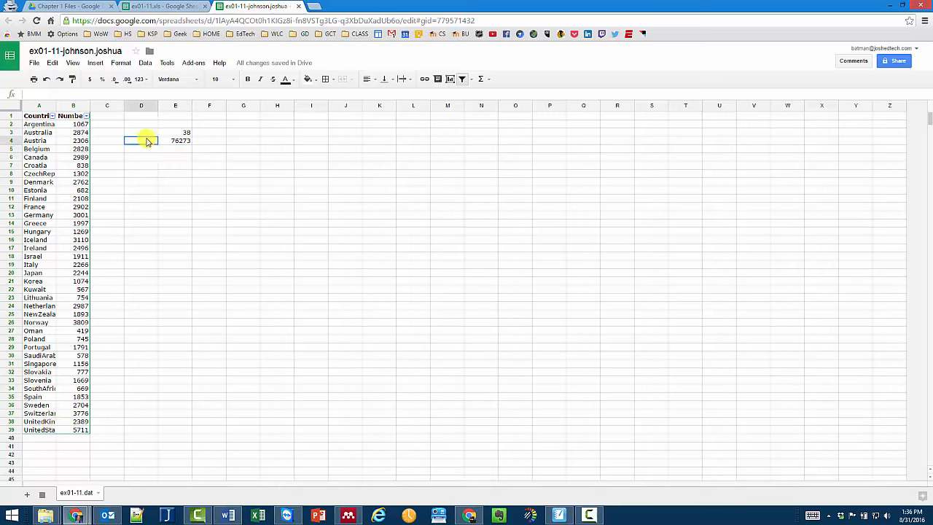
type("sum")
key("Up")
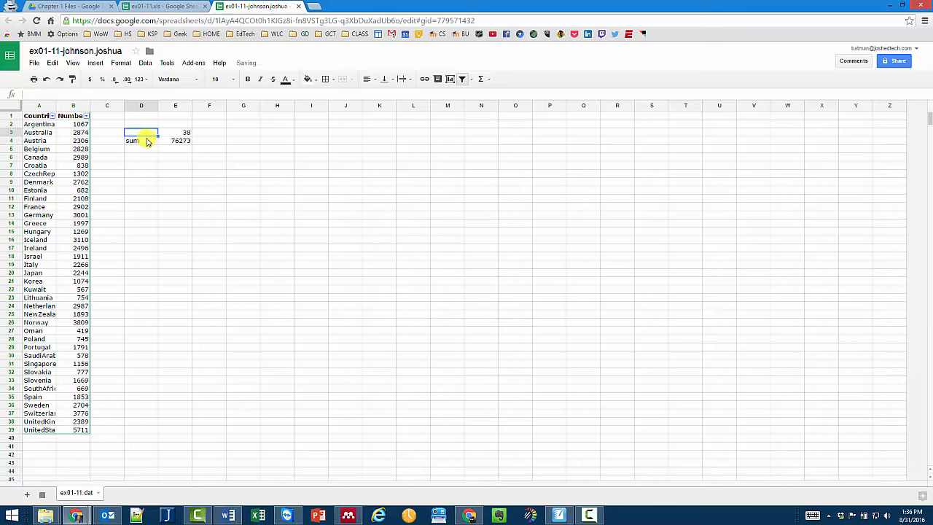
type("# of #s")
key("Return")
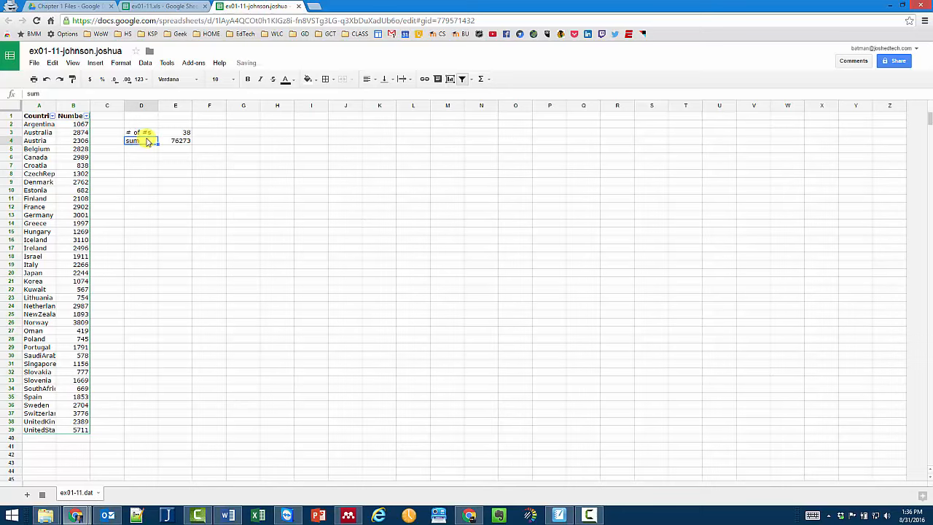
key("Down")
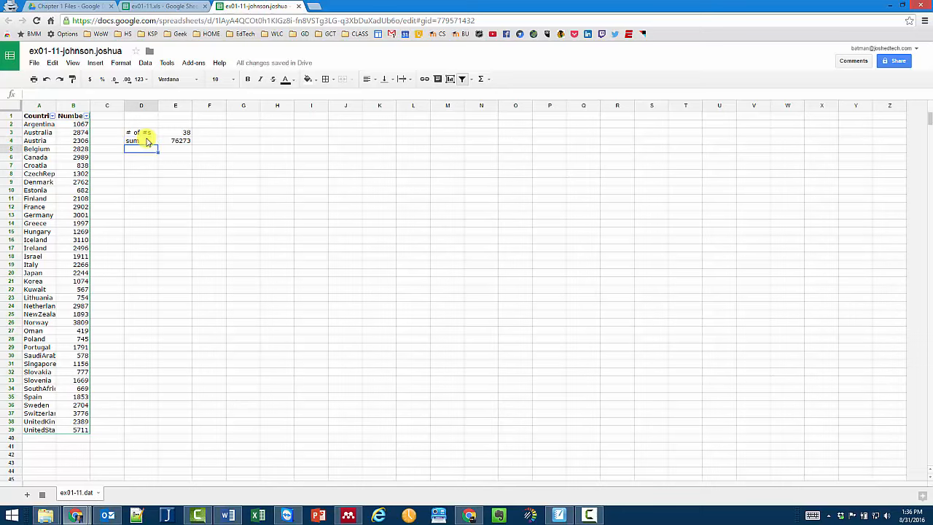
type("sum / co")
type("unt")
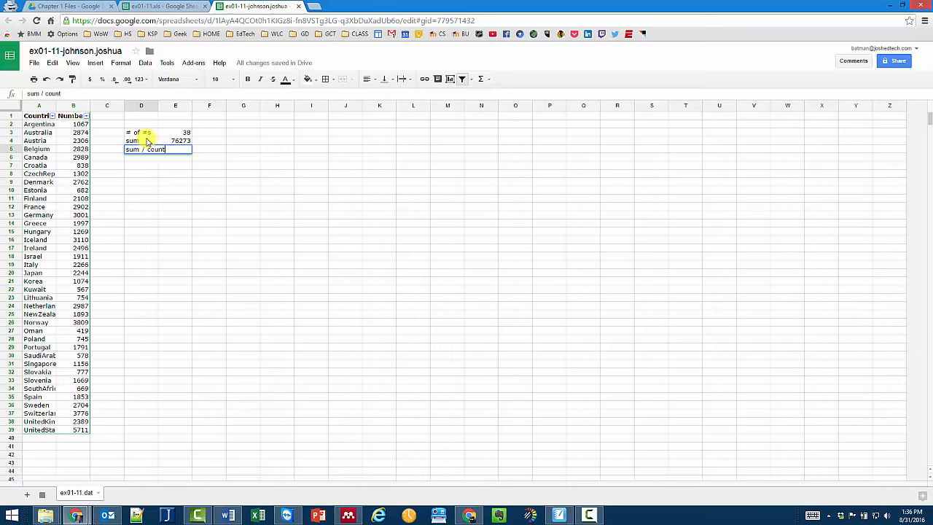
key("Return")
left_click(181, 149)
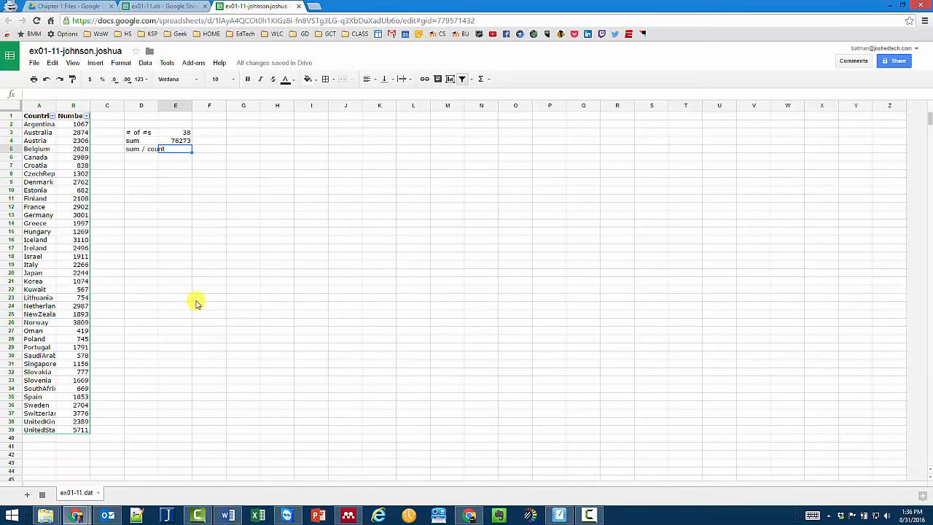
- Enter =E4/E3 in E5 to get 2007.184211 and widen column E to fit it
type("=")
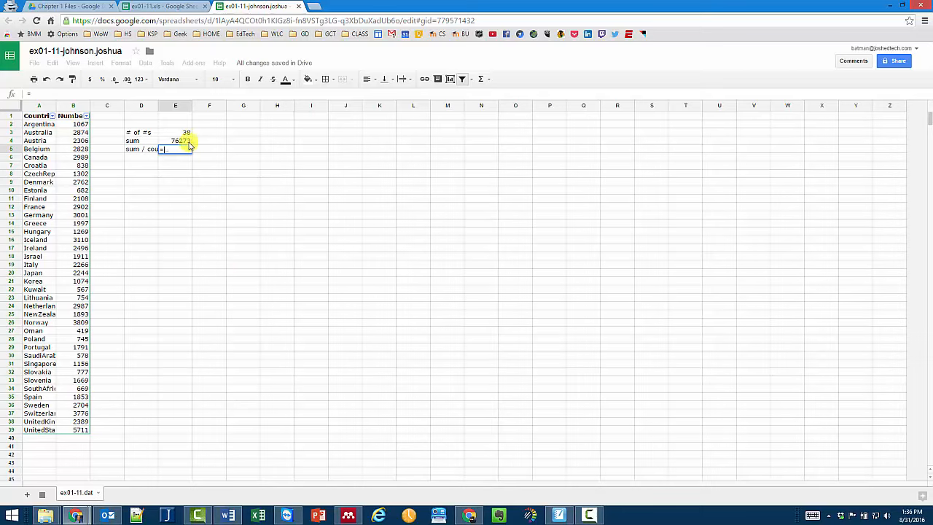
left_click(188, 141)
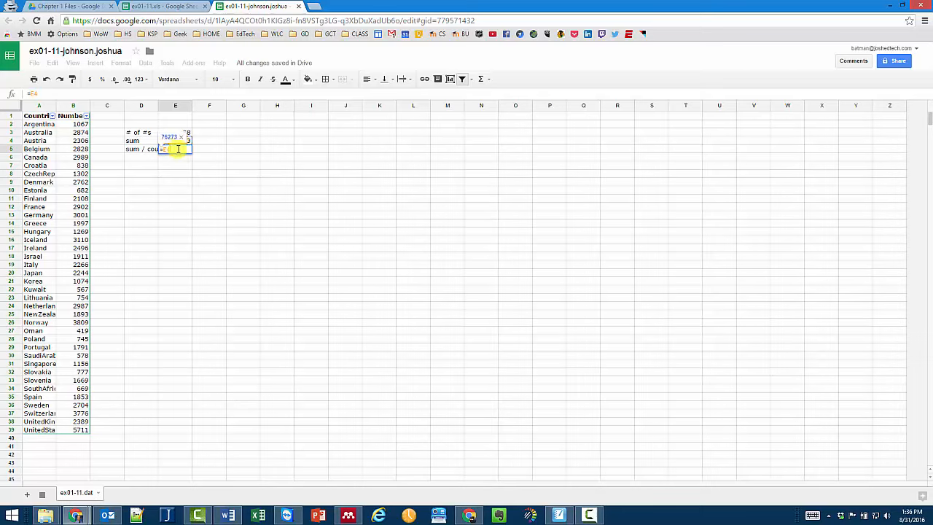
type("/")
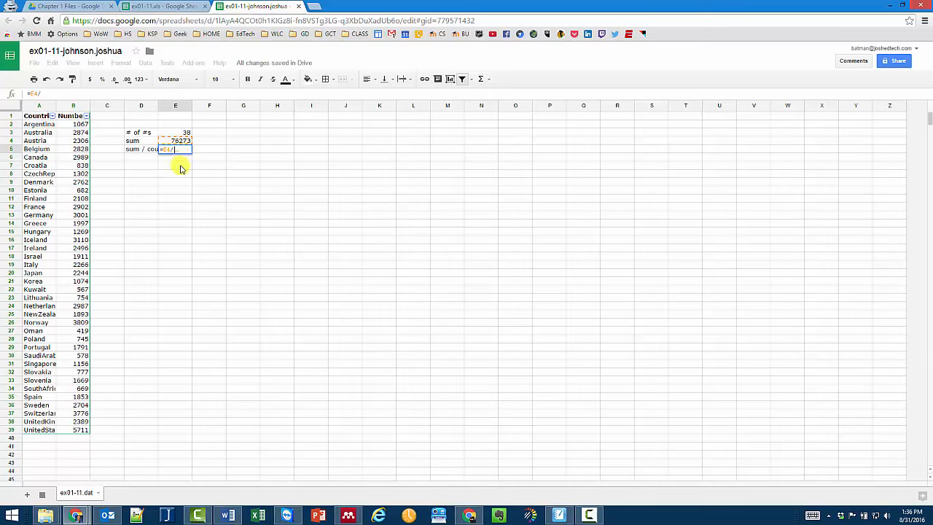
left_click(183, 134)
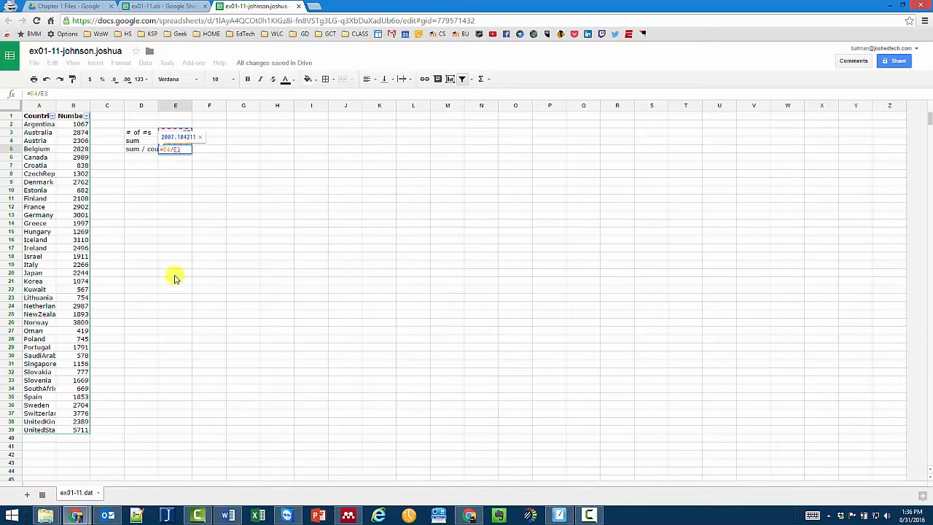
key("Return")
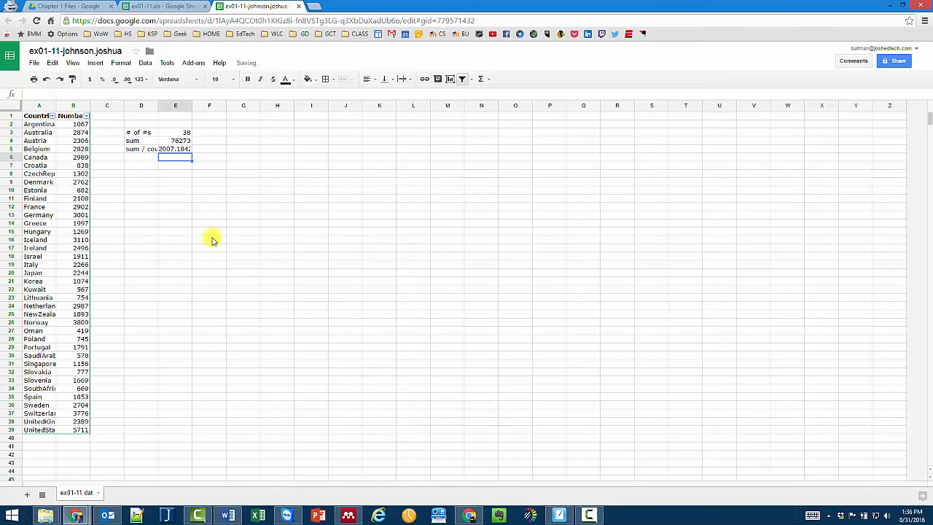
left_click_drag(192, 101, 211, 108)
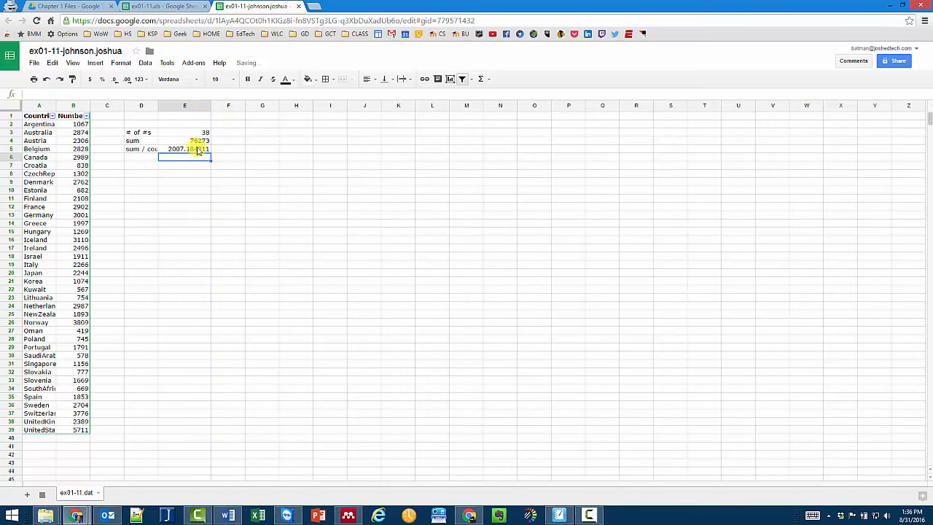
- Type the label 'average' in cell D6
left_click(142, 161)
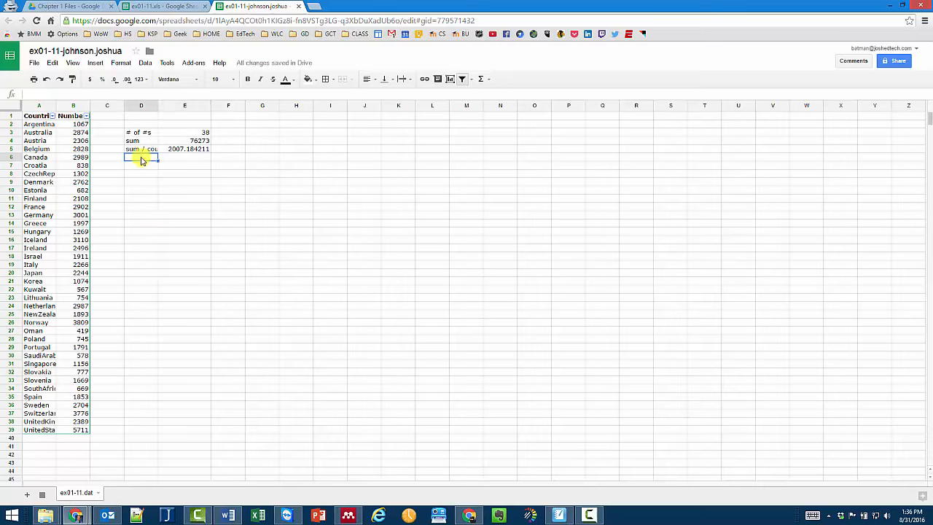
type("average")
key("Tab")
- Enter =AVERAGE(B:B) in E6, fixing the broken first attempt, to get 2007.184211
type("=")
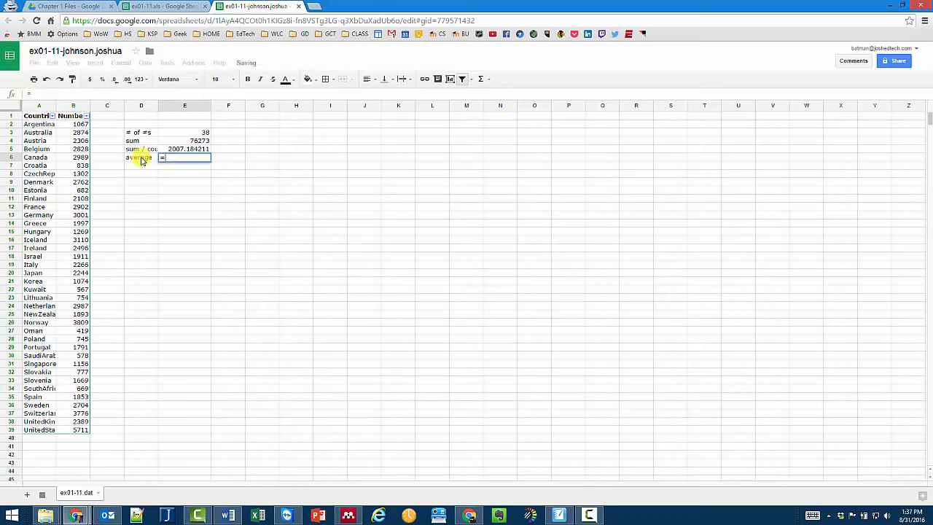
type("average")
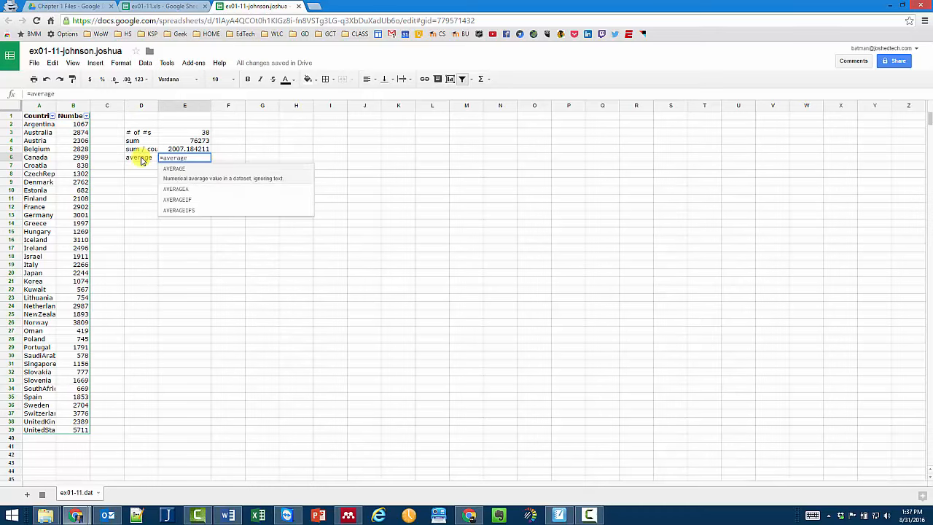
left_click(74, 106)
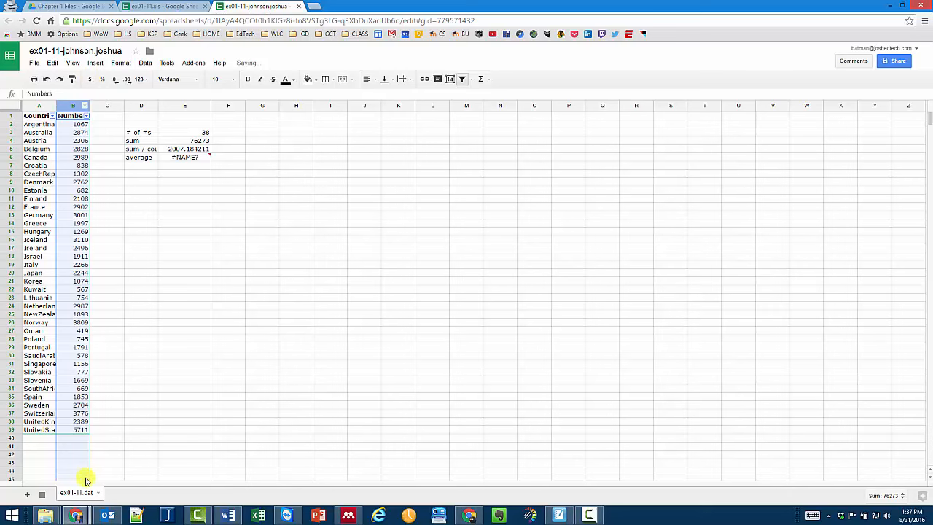
left_click(191, 158)
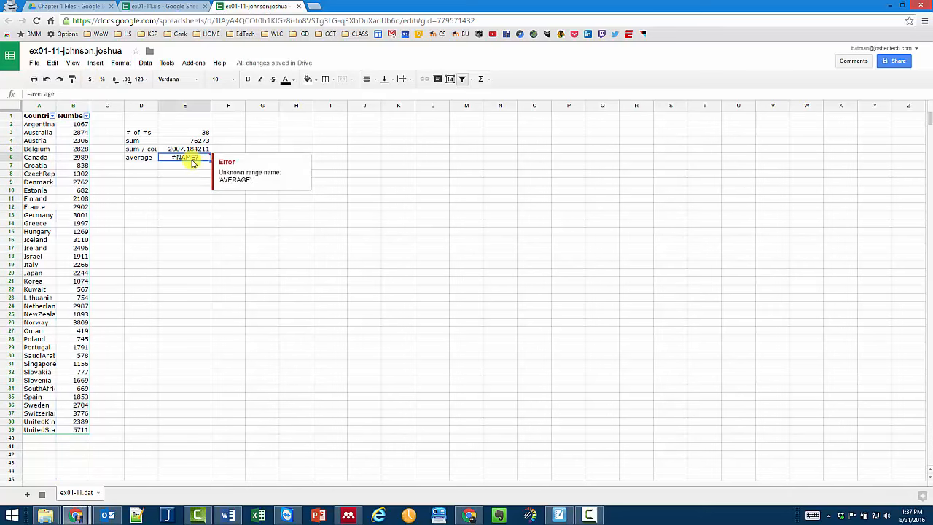
double_click(192, 160)
key("BackSpace")
key("BackSpace")
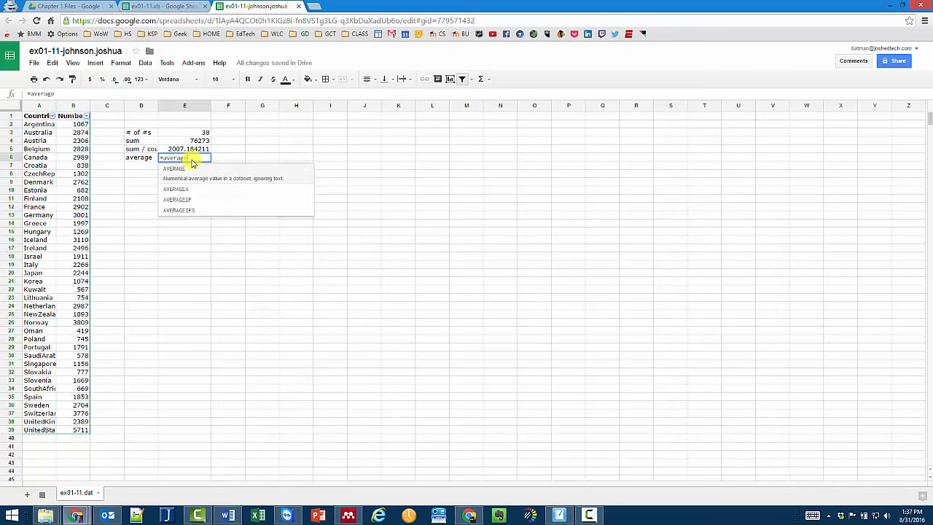
type("(")
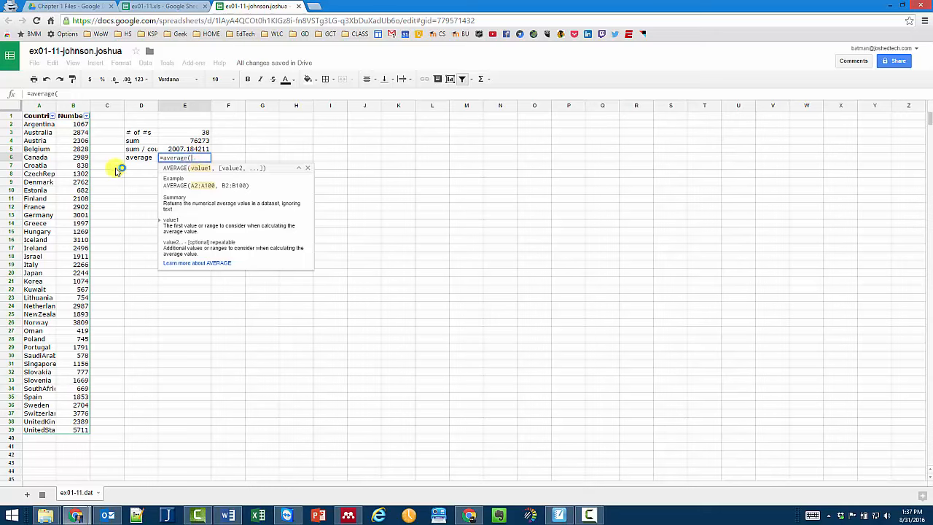
left_click(75, 105)
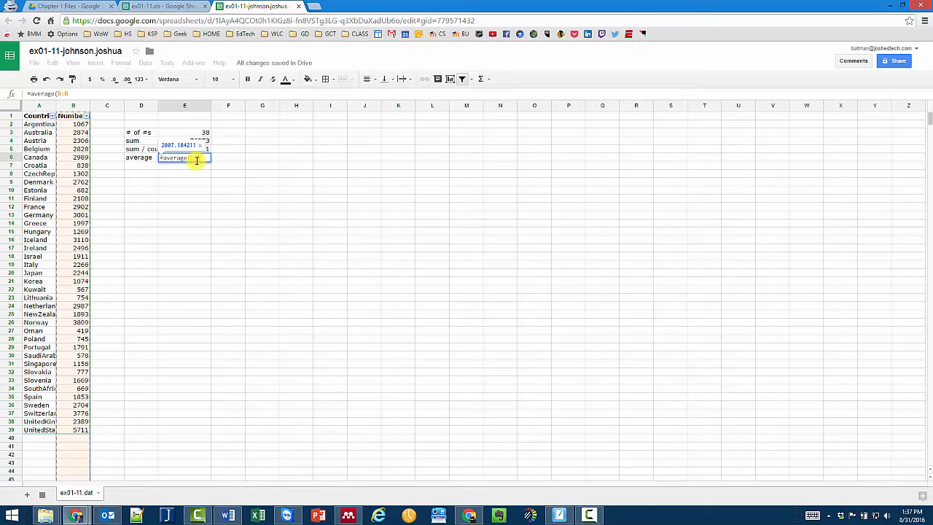
type(")")
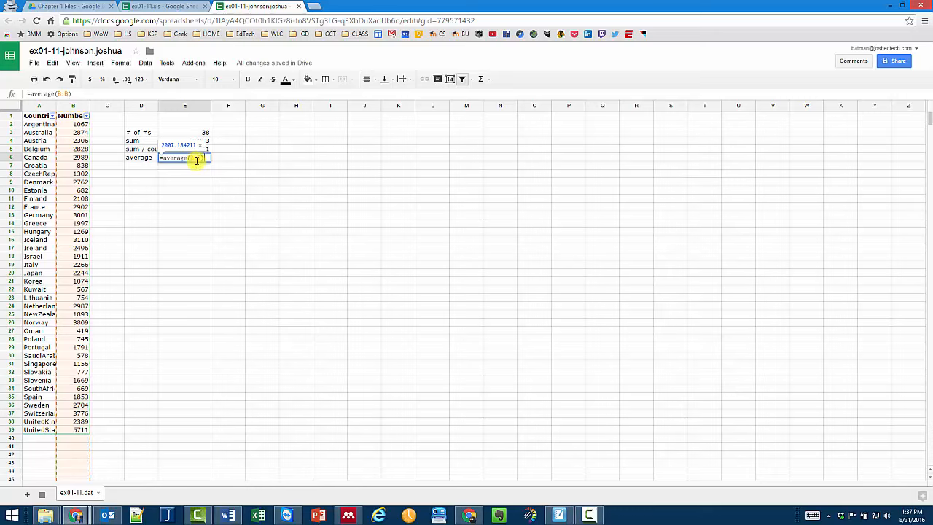
key("Return")
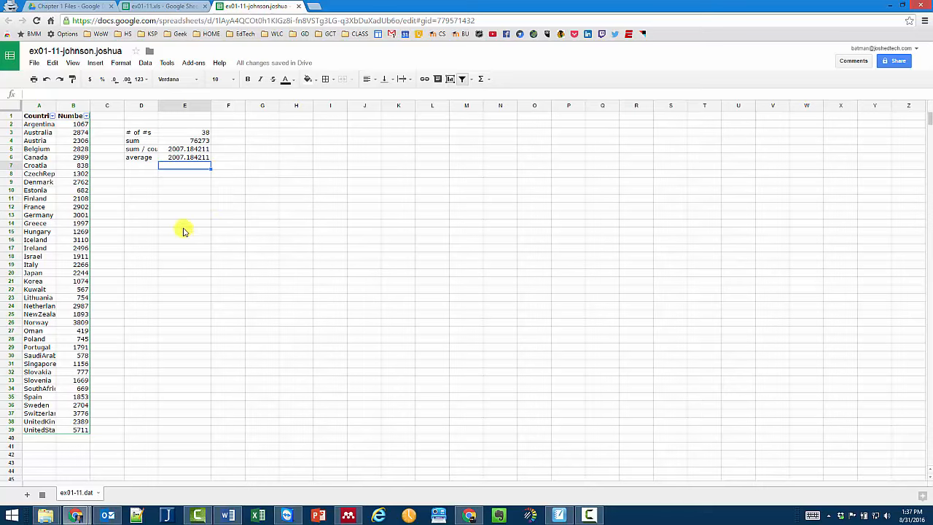
- Add a 'median' label in D7 and =MEDIAN(B:B) in E7, returning 1954
left_click(142, 167)
type("median")
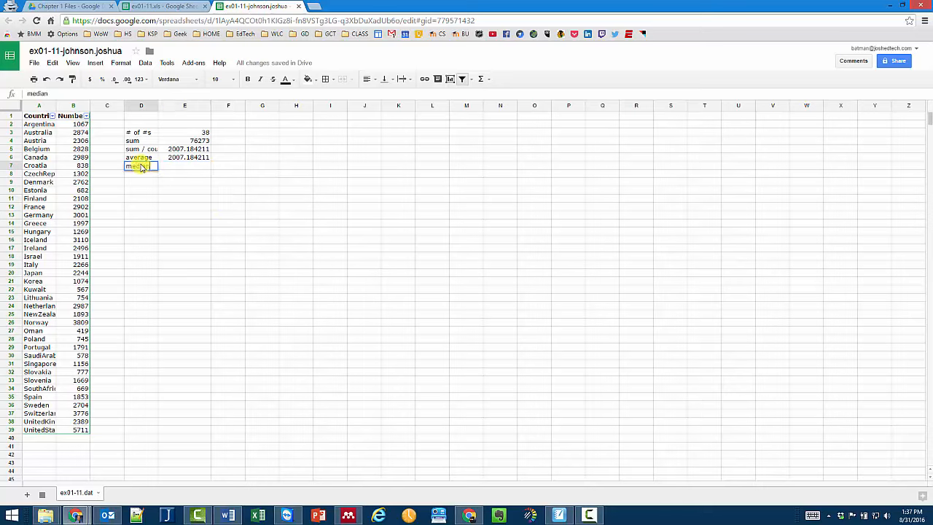
key("Tab")
type("=m")
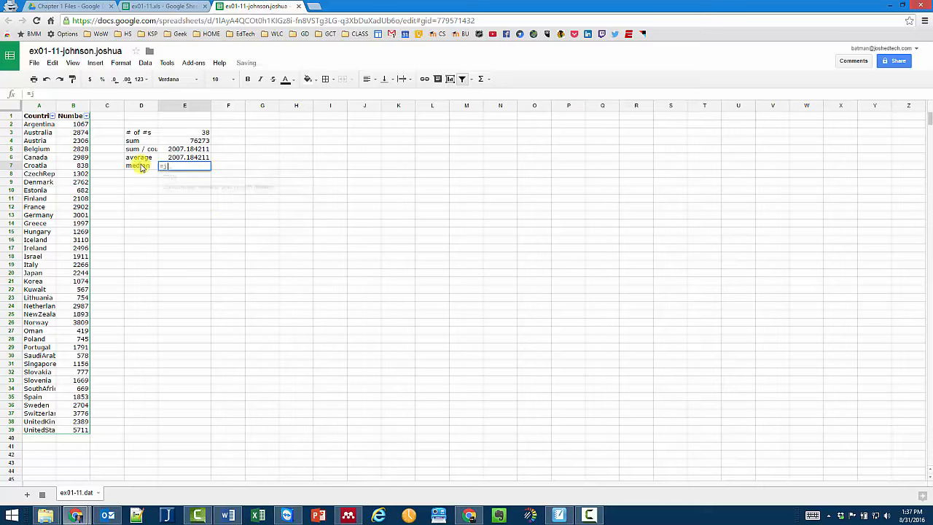
type("edian")
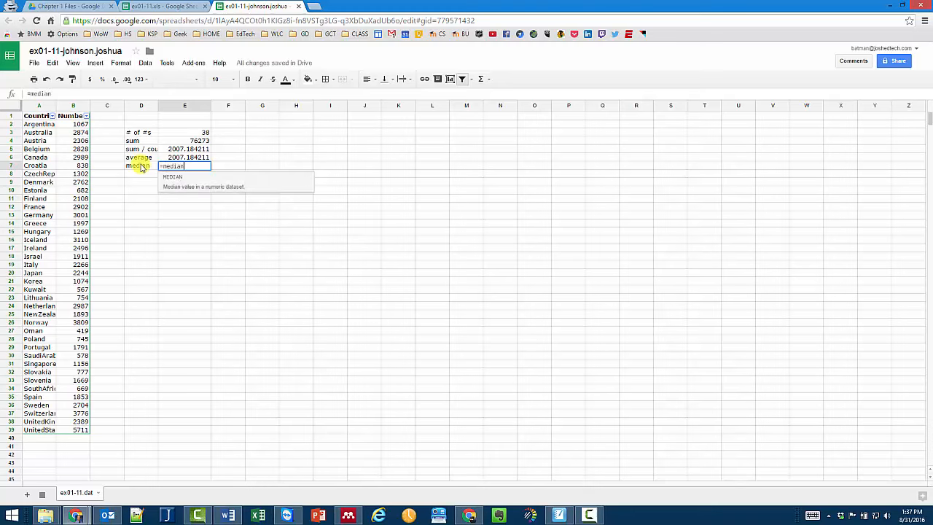
type("(")
left_click(76, 106)
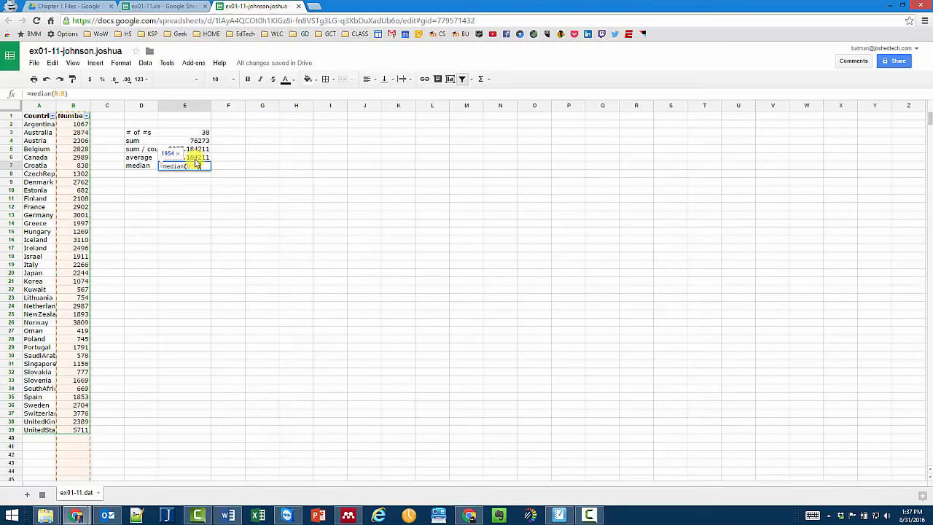
key("Return")
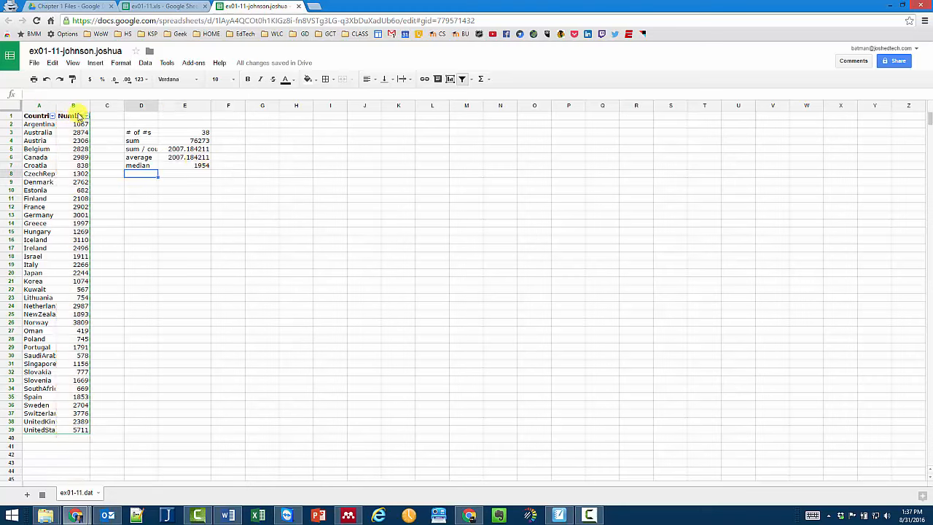
- Sort the table by Numbers ascending and check the middle values 1893, 1911 and 1997 in B19–B21
left_click(86, 117)
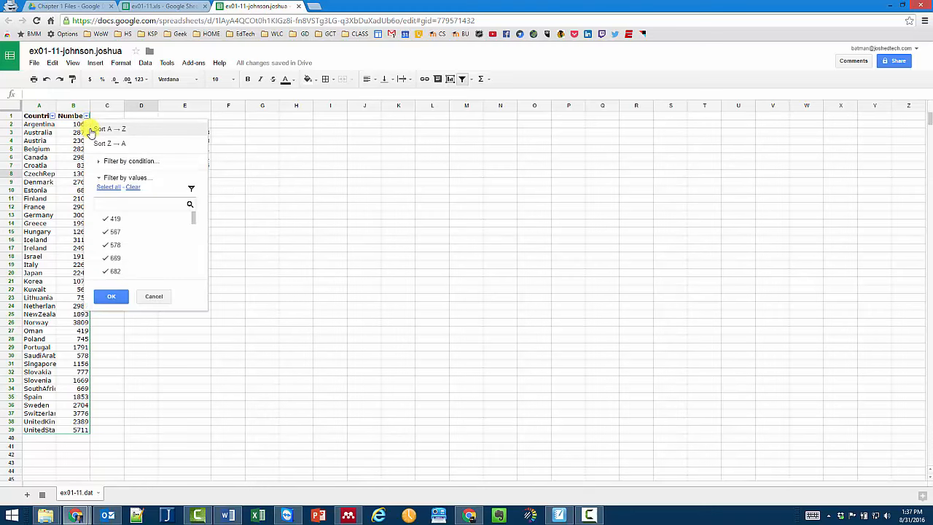
left_click(102, 129)
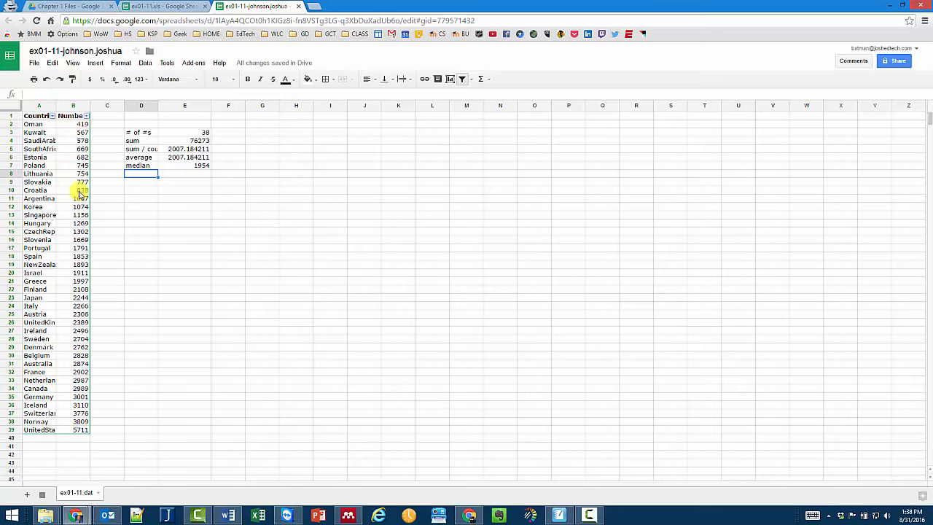
left_click(78, 265)
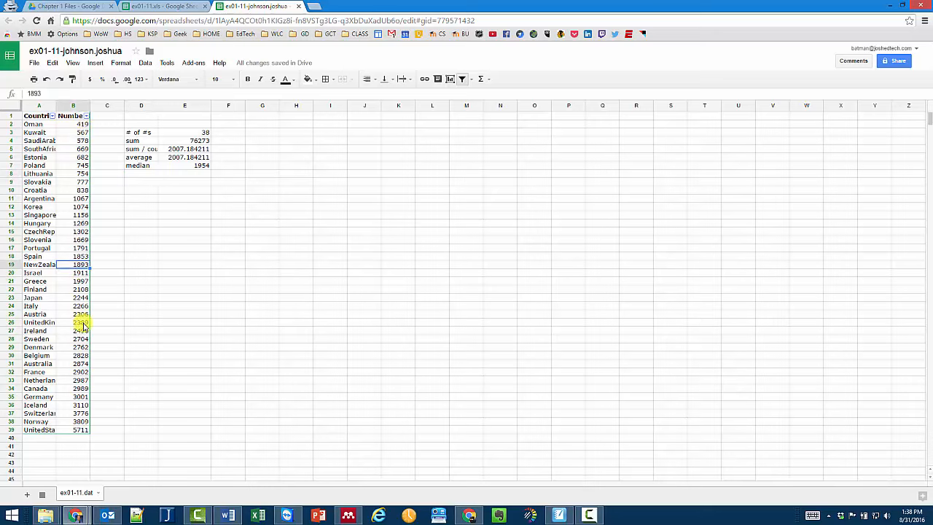
left_click(84, 273)
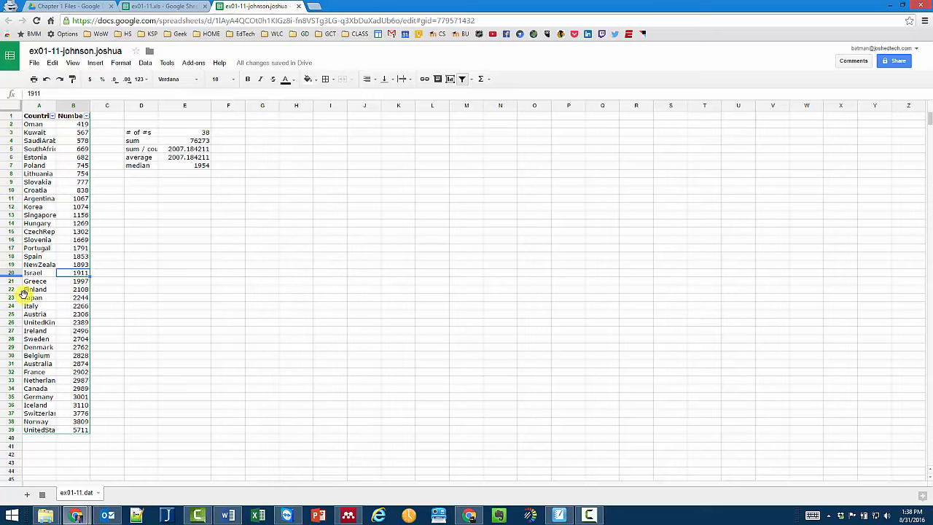
left_click(82, 280)
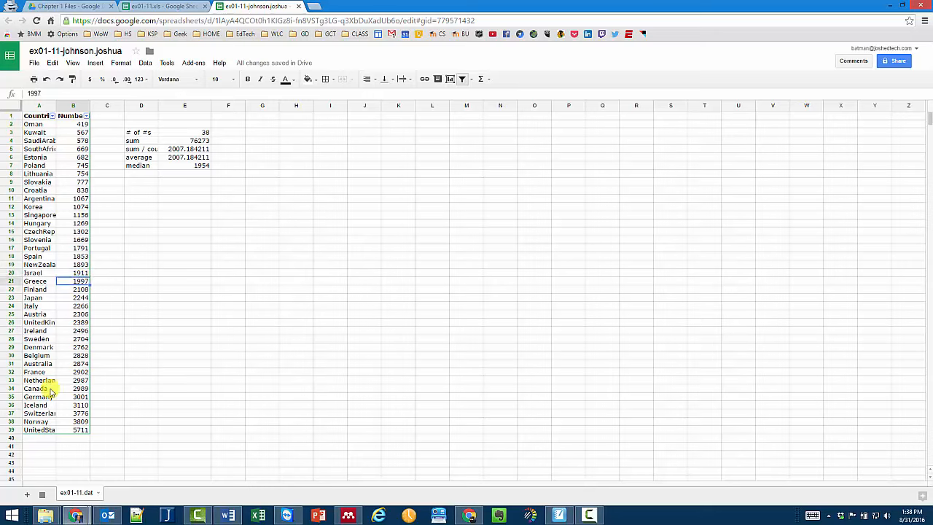
- Enter =(1997+1911)/2 in E9 to confirm the median of 1954
left_click(200, 165)
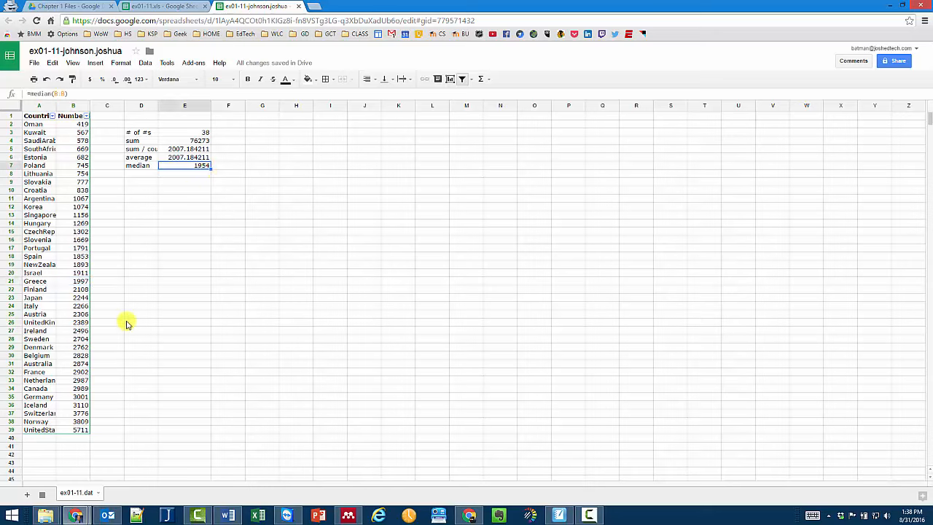
left_click(155, 182)
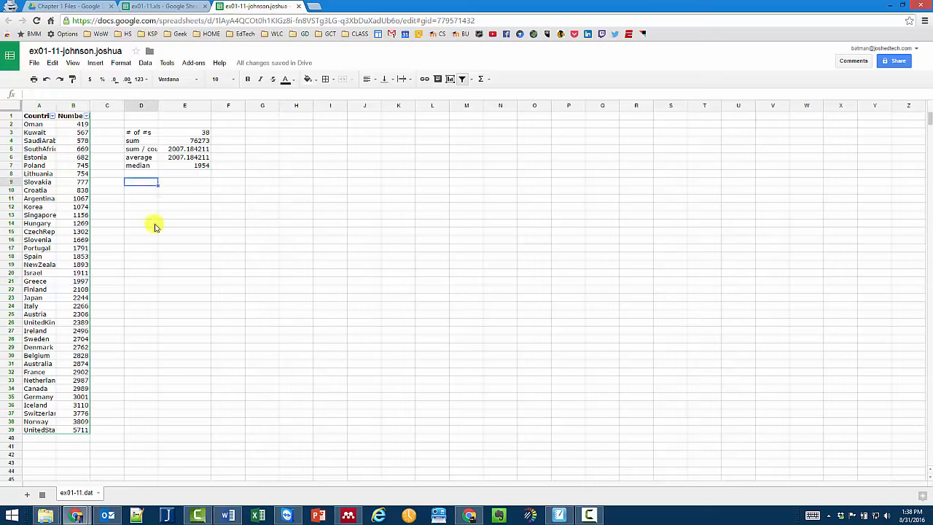
key("Right")
type("=")
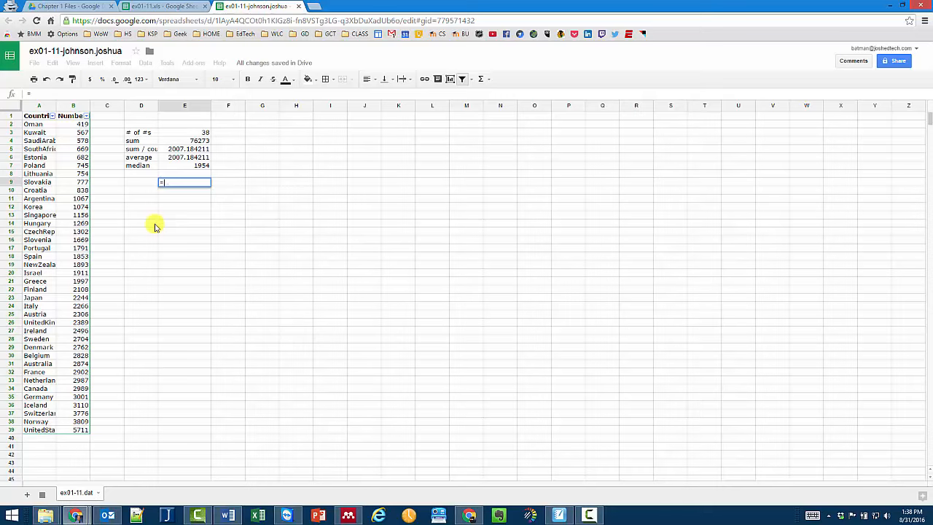
type("(19")
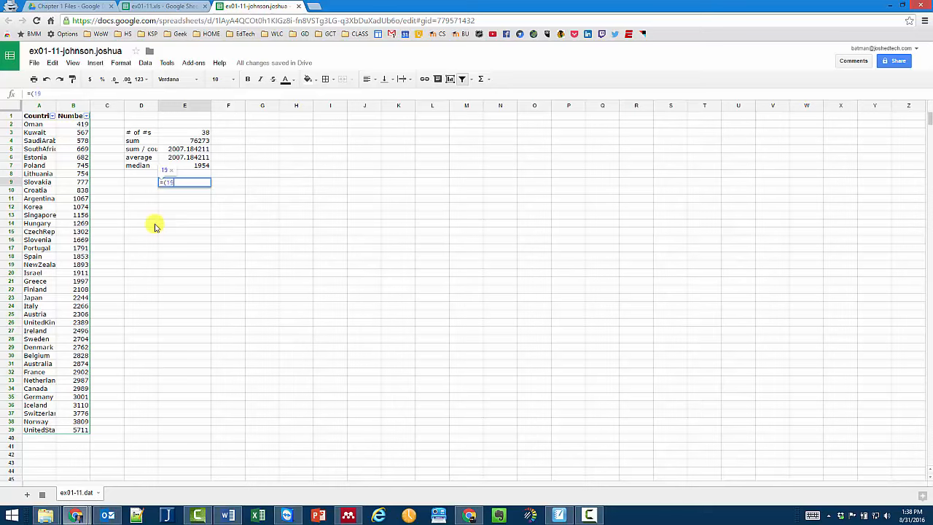
type("97+")
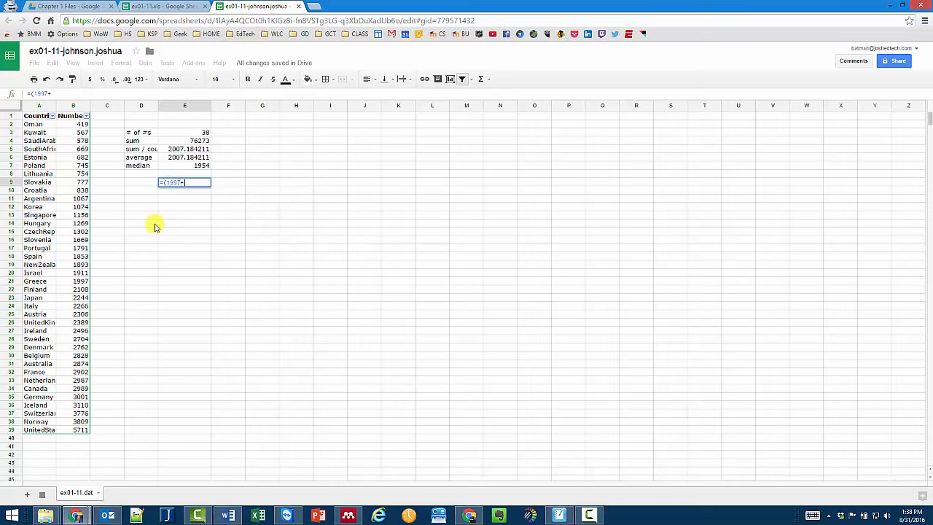
type("1911)/2")
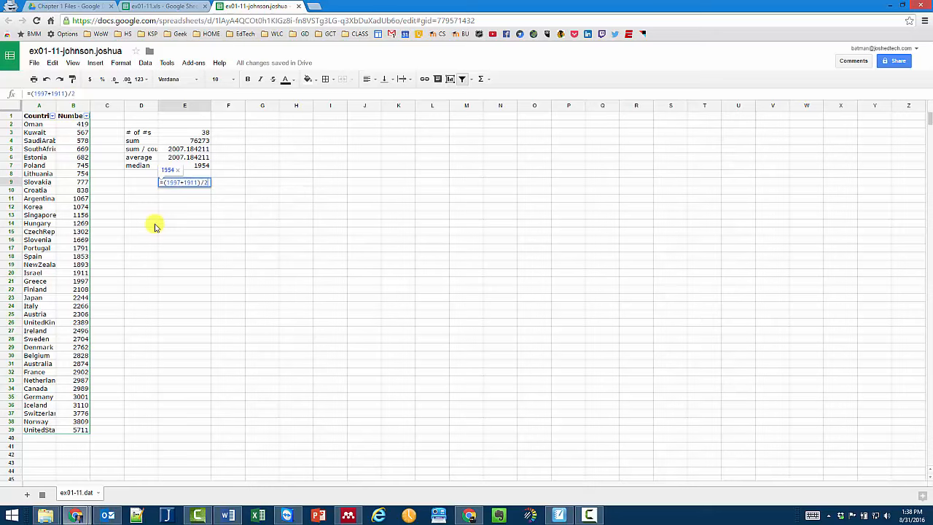
key("Return")
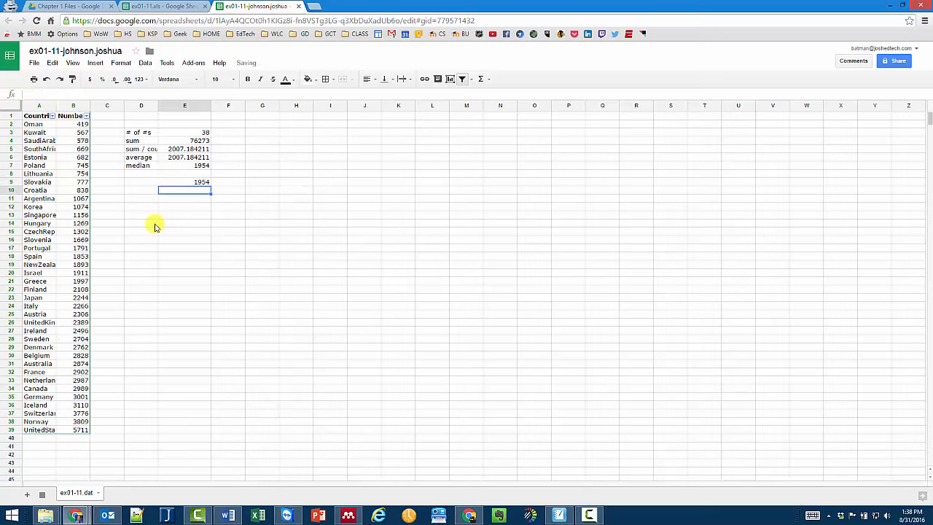
- Select the middle values 1911 and 1997 in B20:B21, then pick cell D20
left_click(83, 280)
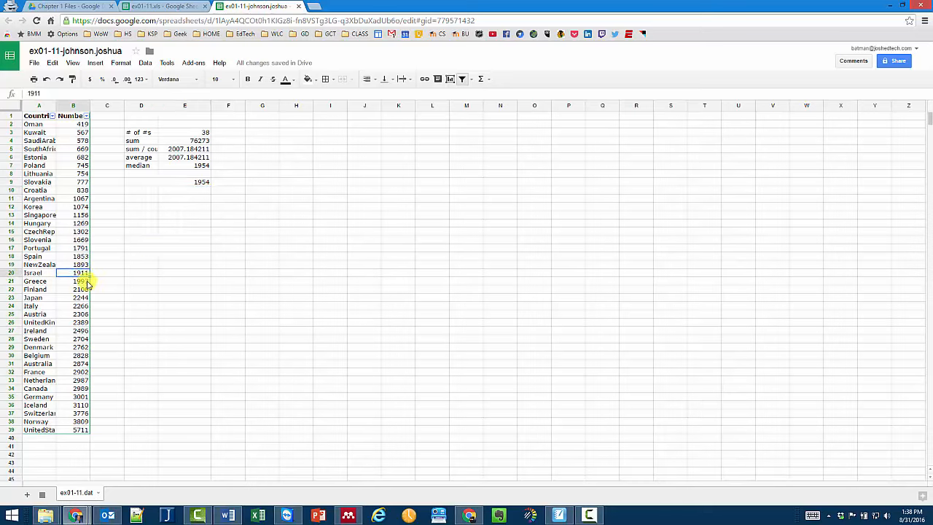
left_click_drag(81, 274, 83, 285)
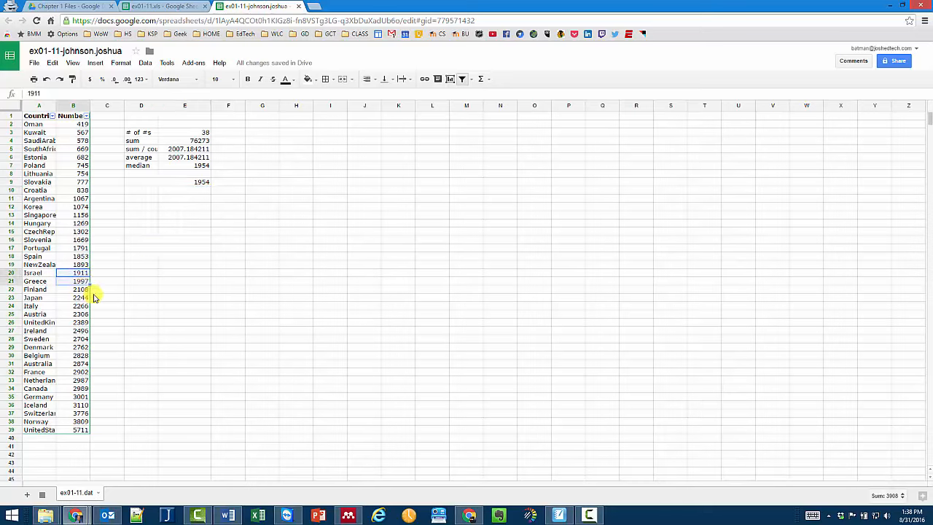
left_click(134, 274)
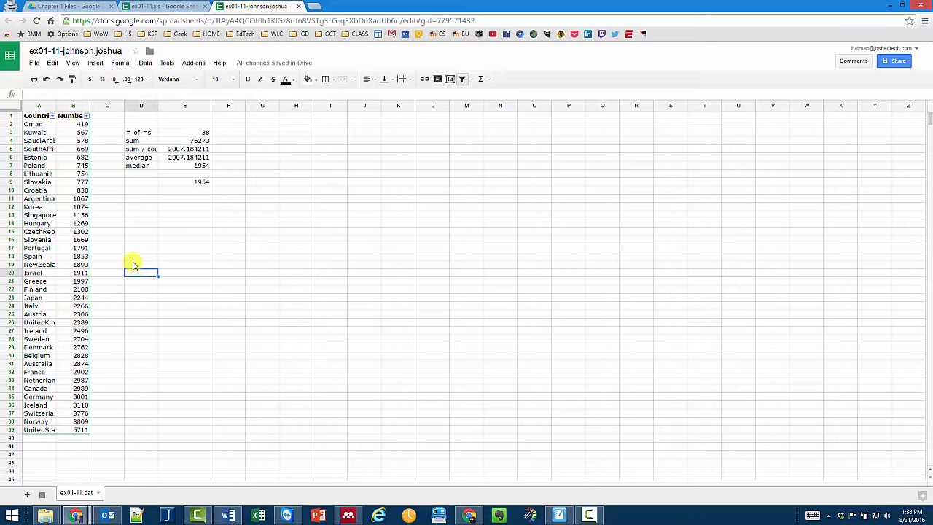
left_click(96, 63)
- Put an AVERAGE of B20:B21 in D20, which gives 1954
mouse_move(121, 190)
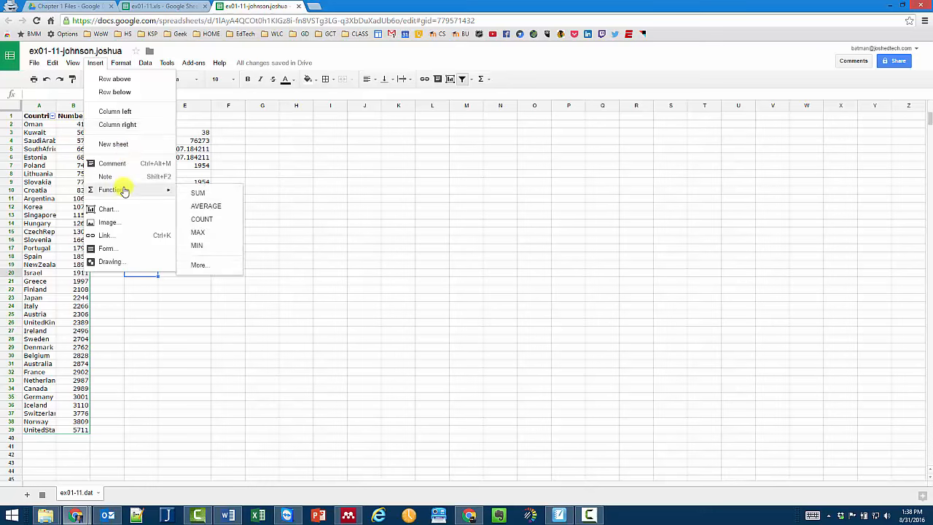
left_click(210, 211)
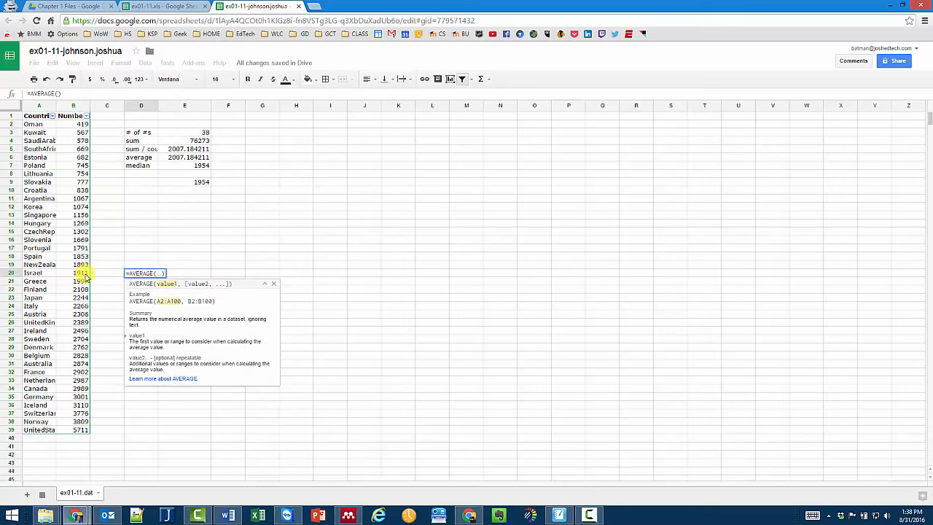
left_click_drag(82, 274, 80, 282)
key("Return")
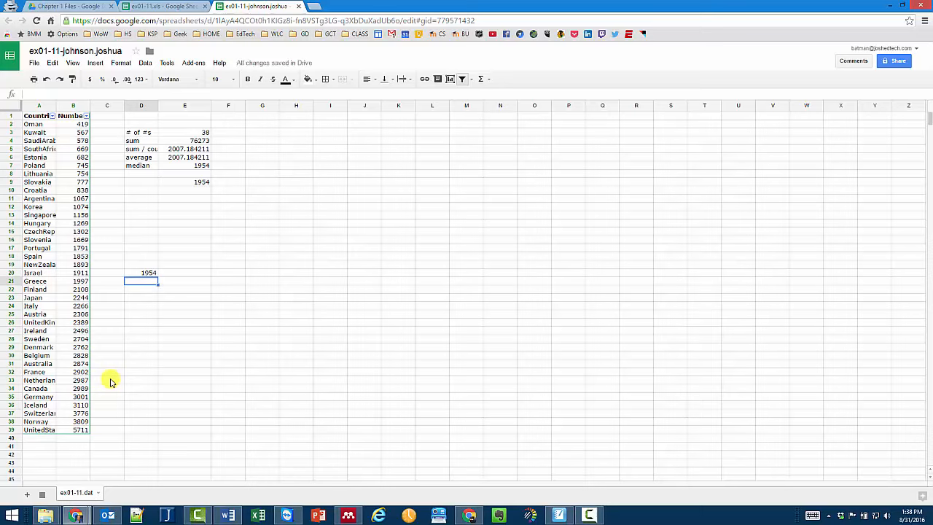
left_click(97, 63)
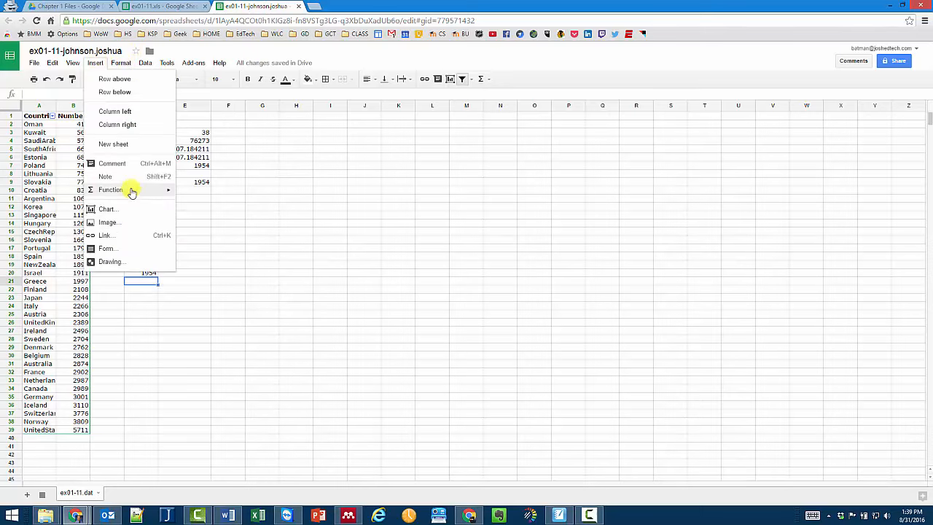
- Scroll through the Google spreadsheets function list help page, then switch back to the spreadsheet
mouse_move(132, 190)
left_click(203, 265)
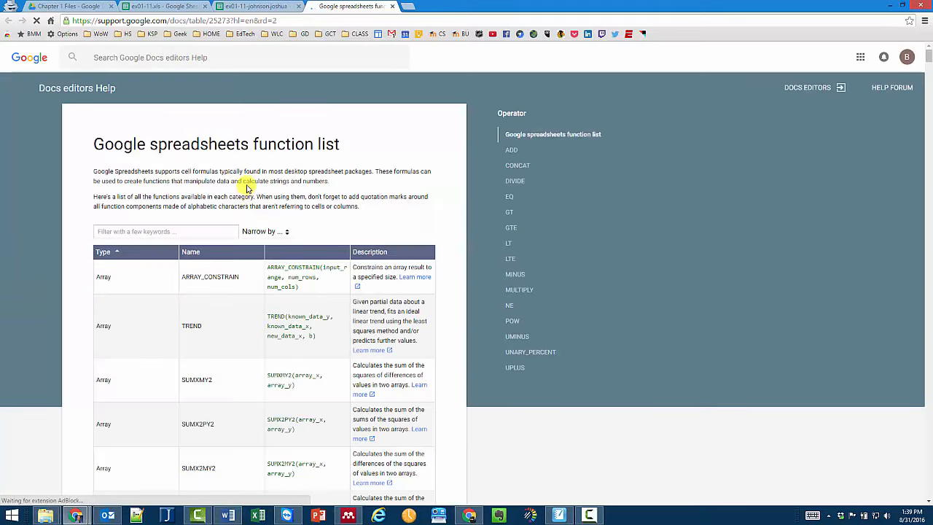
scroll(246, 175, "down", 3)
scroll(246, 174, "down", 20)
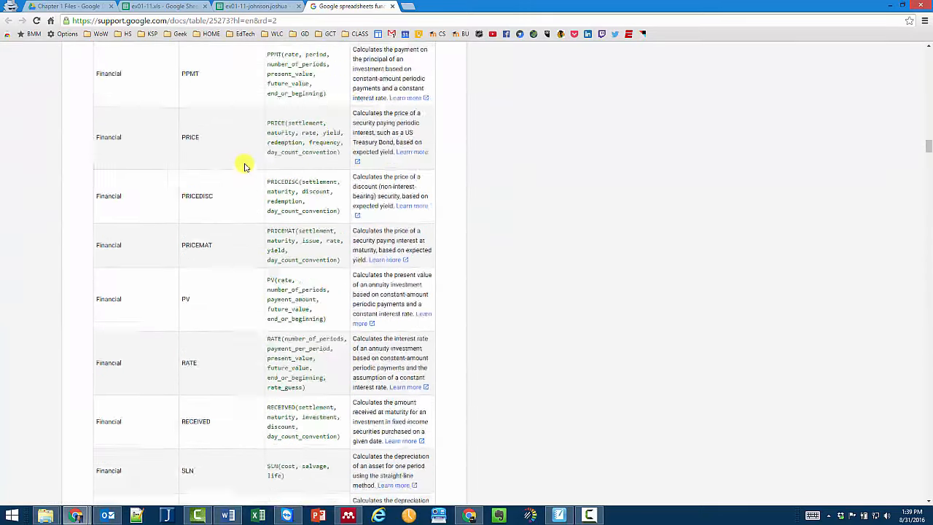
scroll(244, 167, "up", 20)
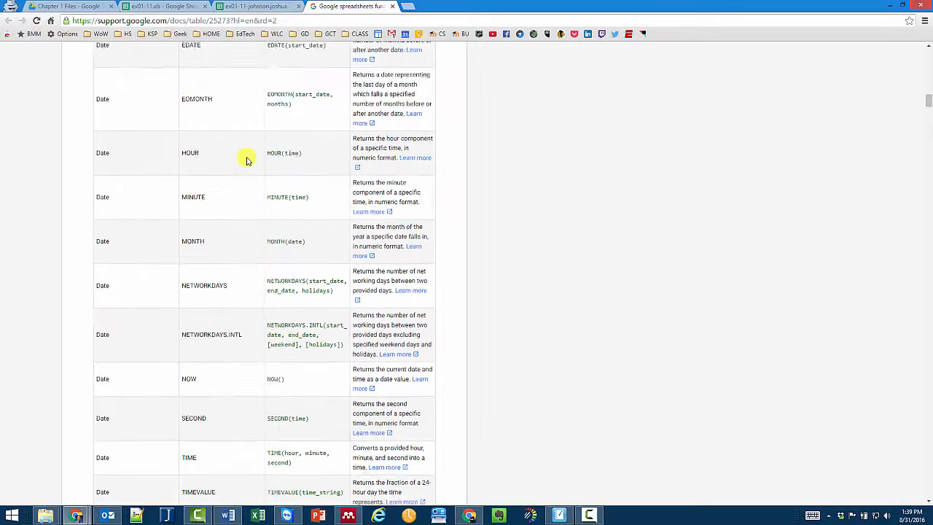
scroll(246, 160, "up", 10)
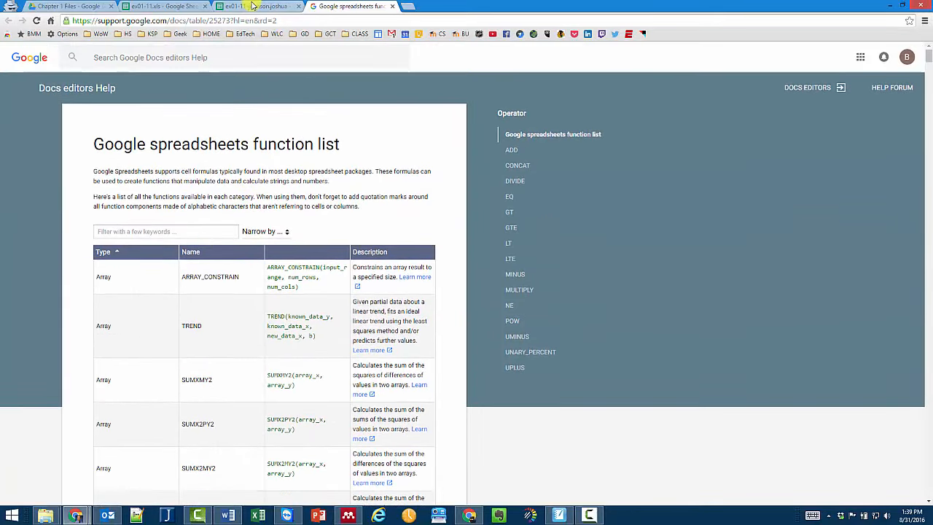
left_click(252, 6)
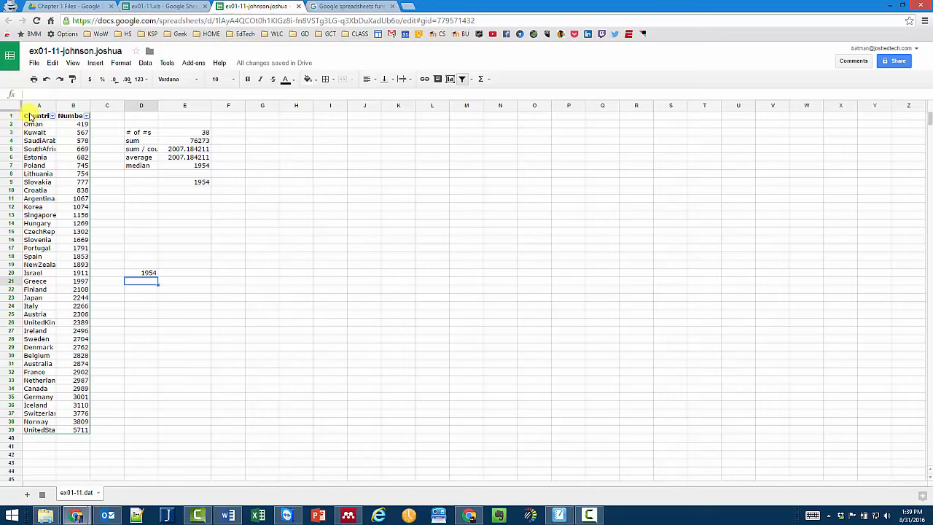
- Select the Countries and Numbers range A1:B39 and open the Insert menu
left_click_drag(29, 116, 74, 433)
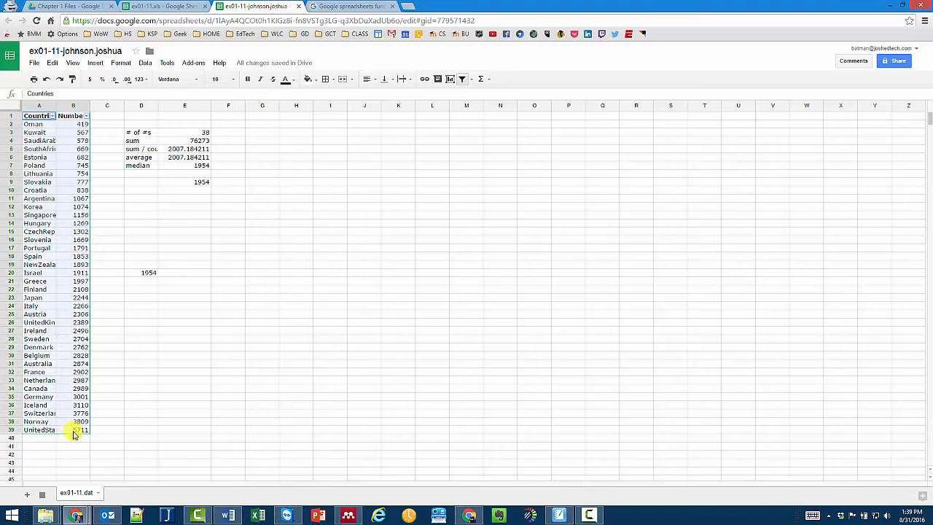
right_click(63, 307)
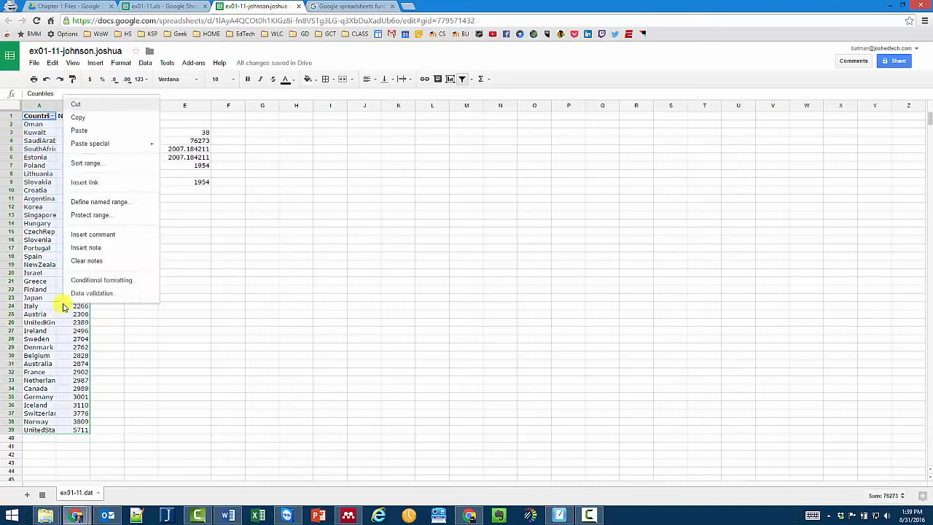
left_click(230, 93)
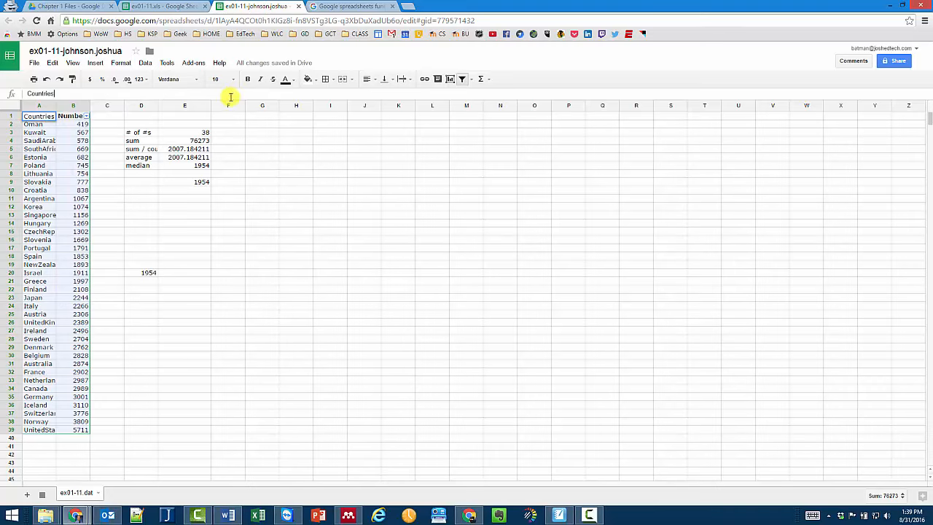
left_click(95, 63)
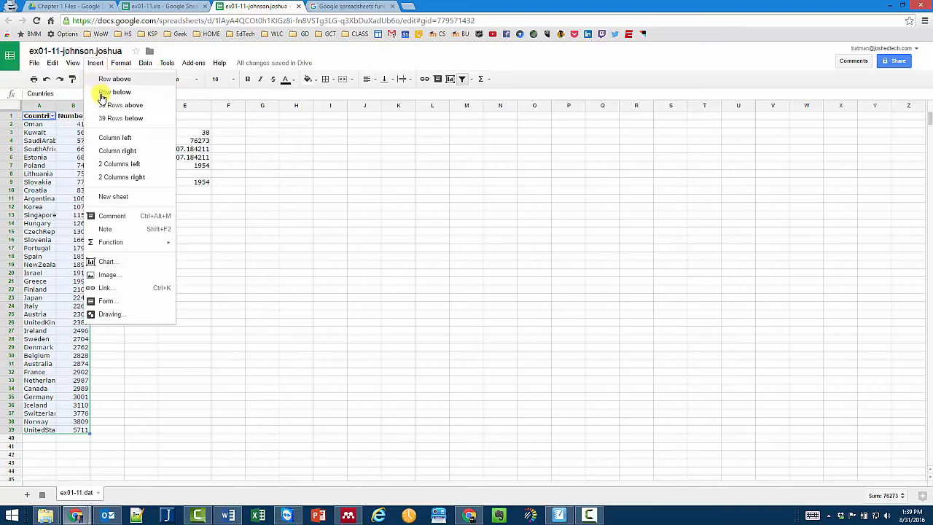
- Start a chart of A1:B39 and choose Histogram of Numbers over the Numbers vs. Countries column chart
left_click(121, 264)
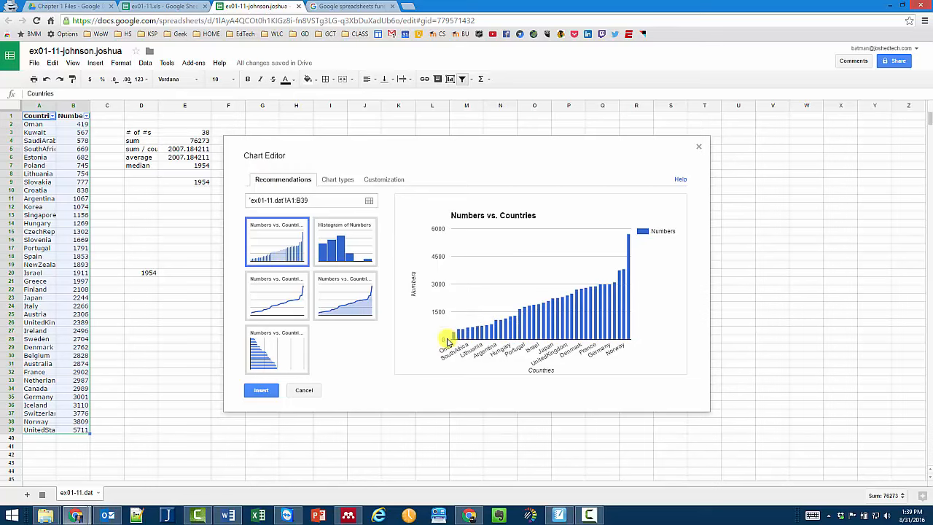
mouse_move(453, 339)
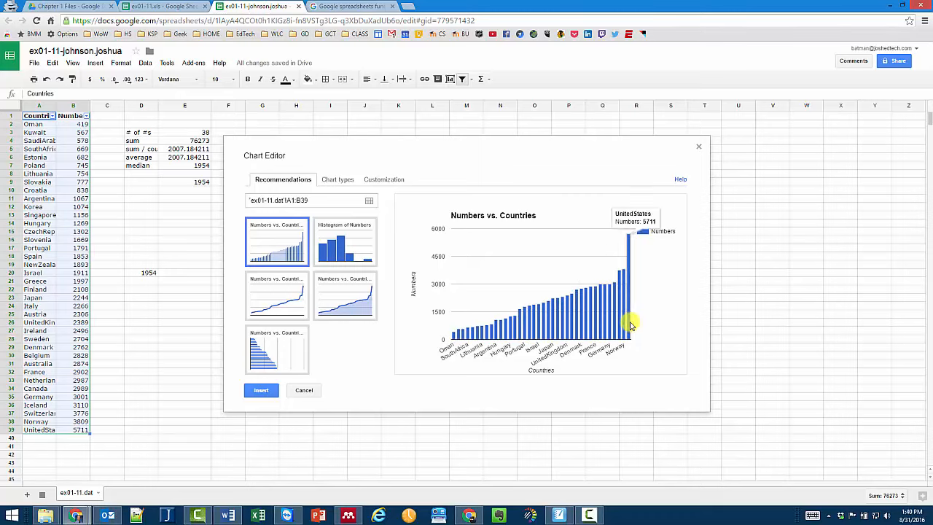
left_click(346, 244)
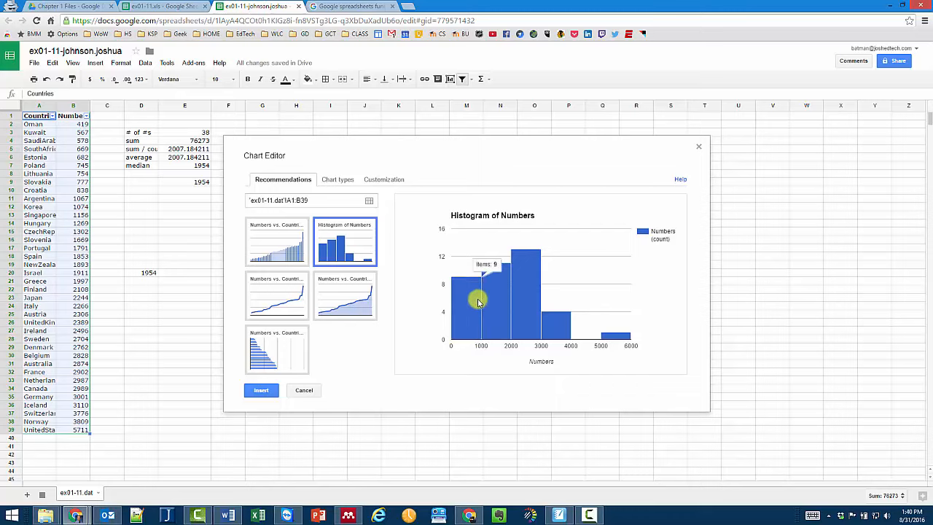
left_click(289, 257)
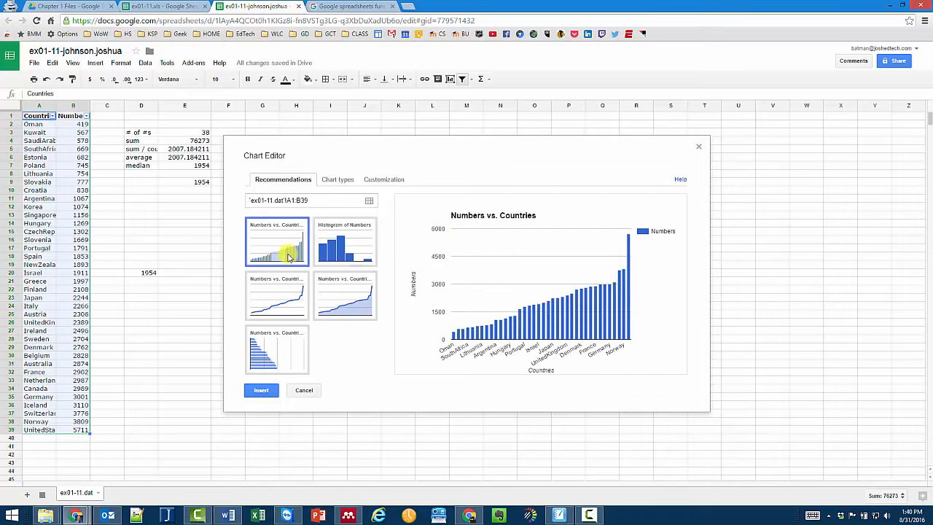
left_click(338, 247)
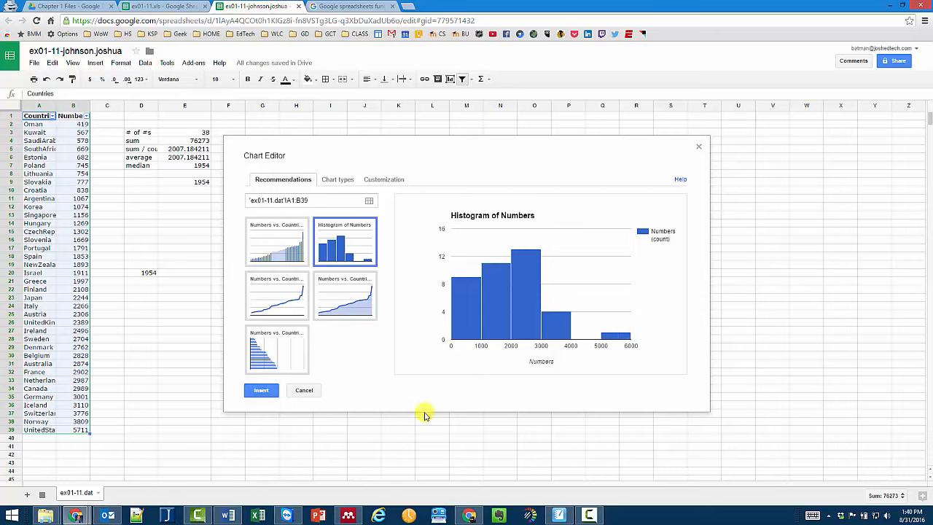
mouse_move(501, 274)
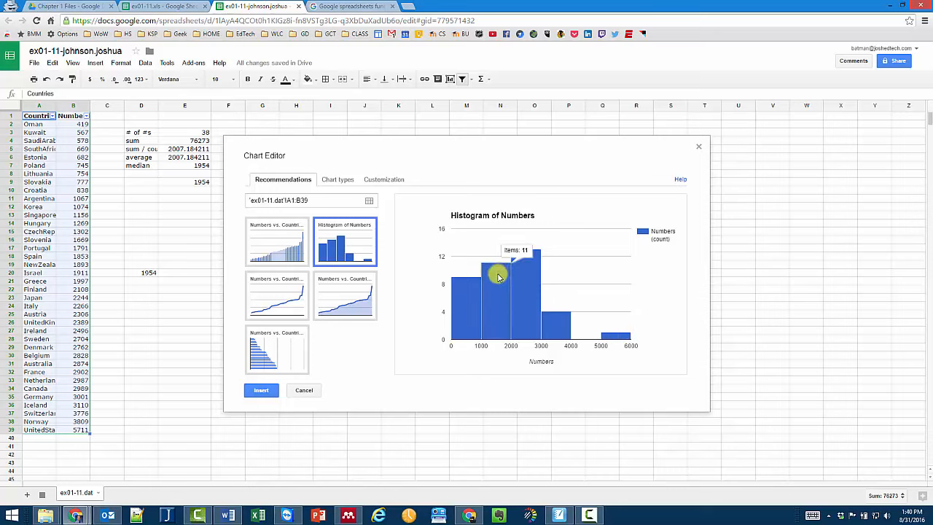
- Try horizontal axis scales of 100 and 1,000, then revert the scale to Default
left_click(384, 180)
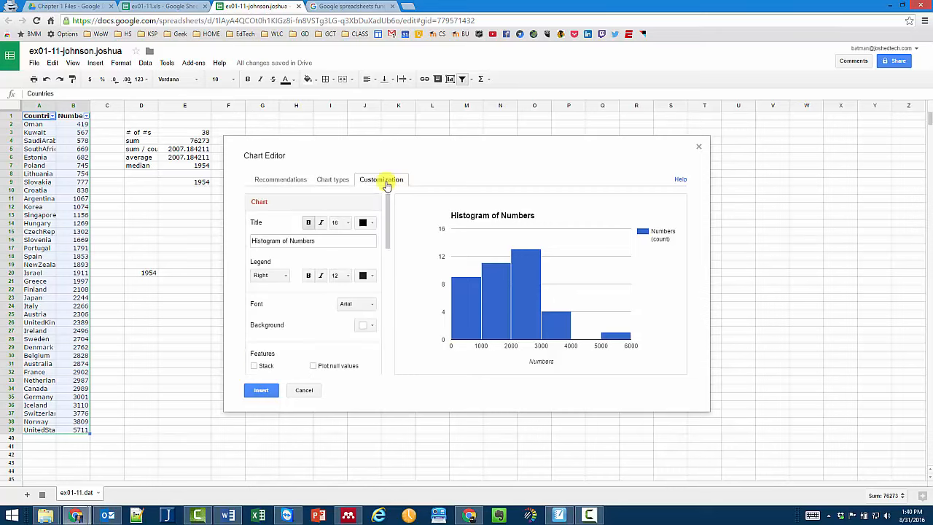
scroll(337, 268, "down", 5)
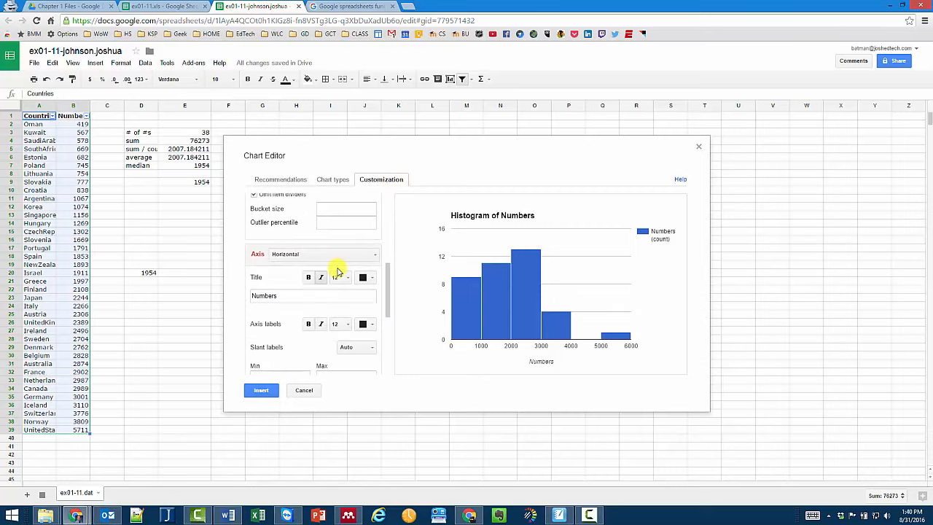
scroll(338, 270, "up", 2)
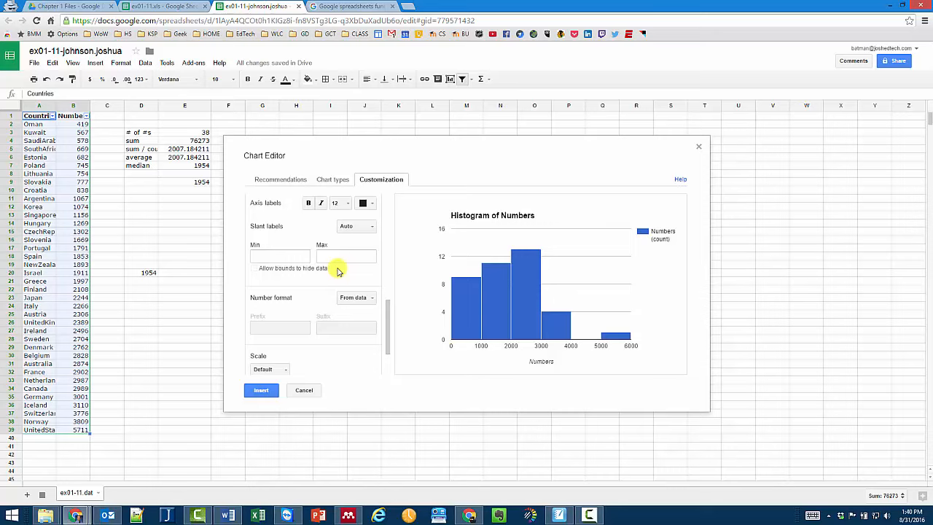
scroll(337, 270, "down", 2)
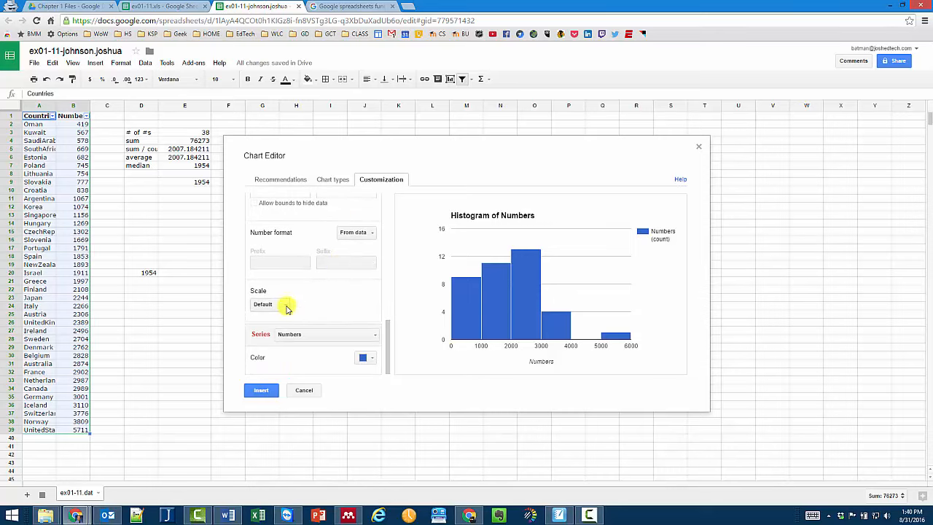
left_click(263, 304)
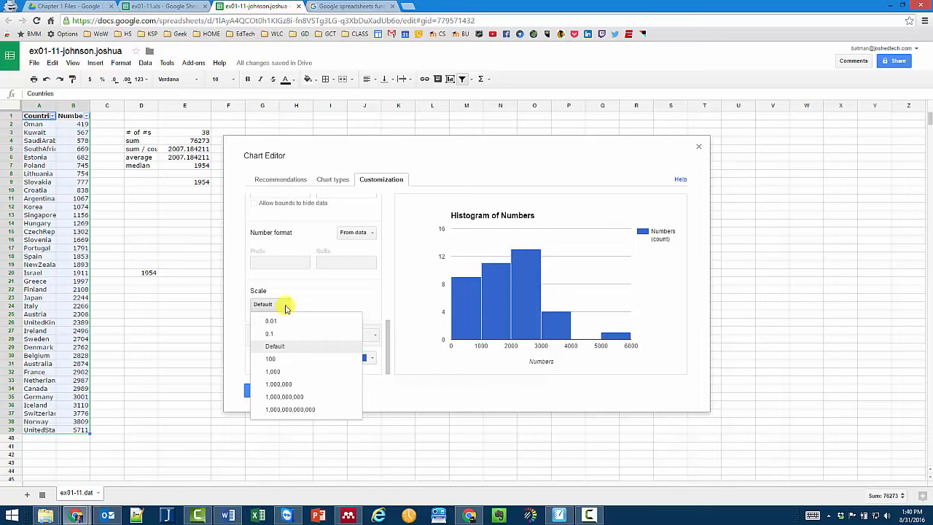
left_click(277, 359)
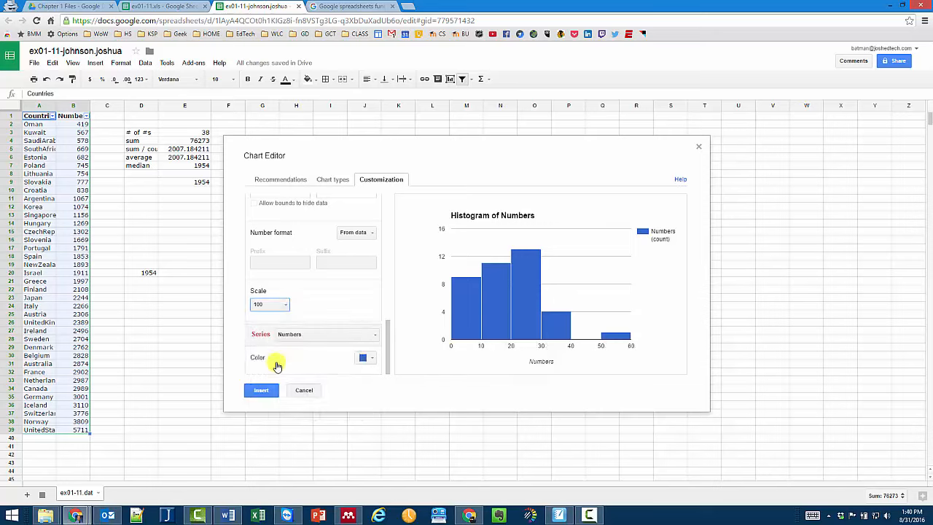
left_click(278, 306)
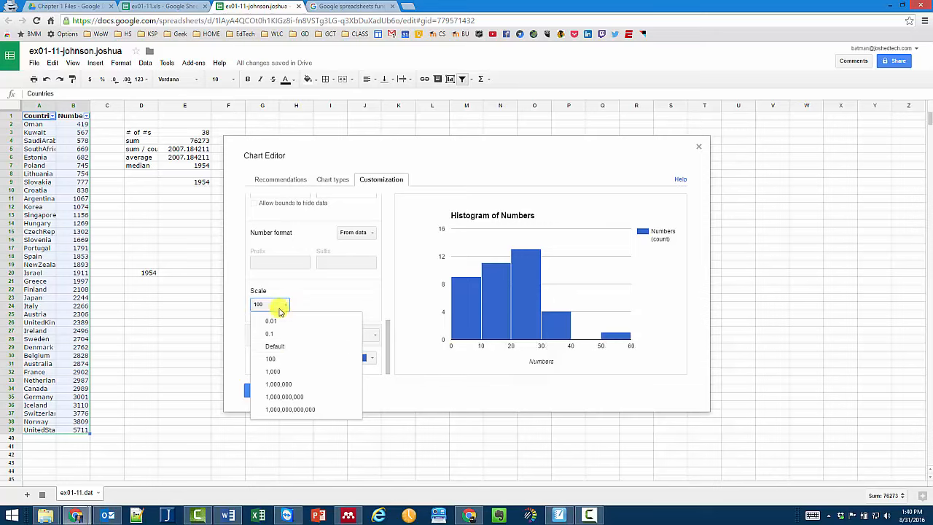
left_click(273, 371)
left_click(284, 306)
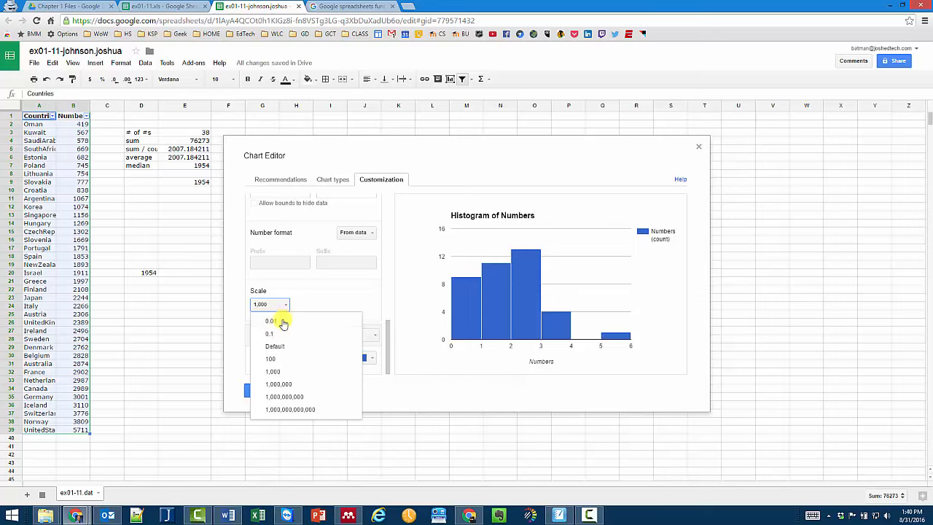
left_click(276, 347)
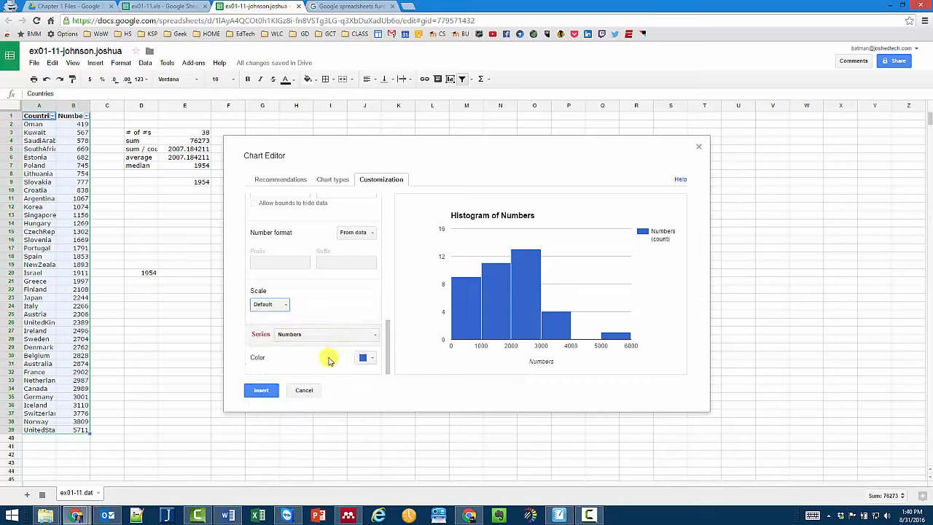
- Show the chart type settings, with row 1 as headers and column A as labels
mouse_move(482, 339)
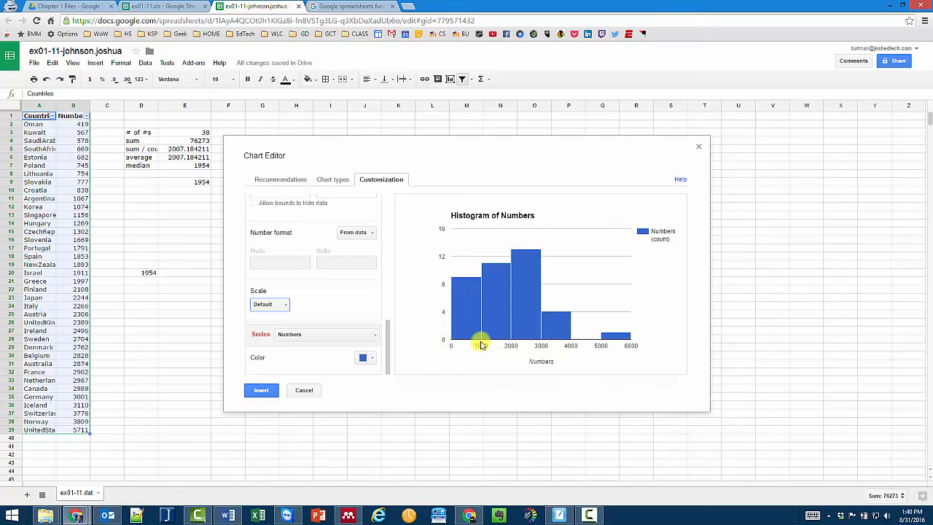
scroll(328, 320, "up", 5)
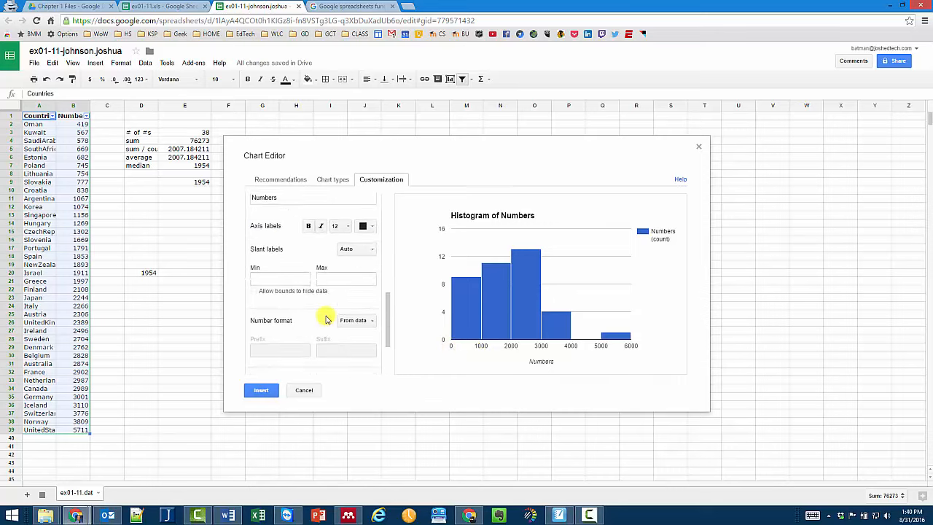
scroll(326, 318, "up", 4)
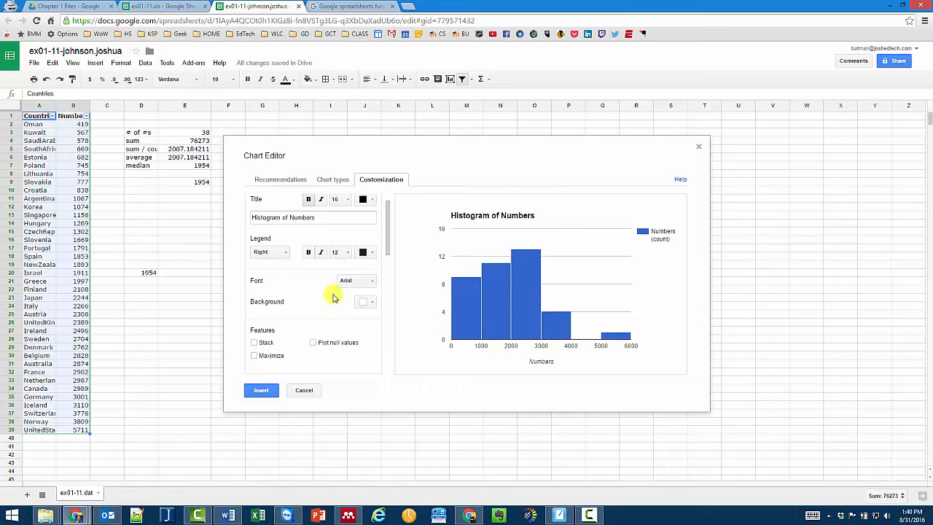
scroll(333, 298, "up", 1)
scroll(333, 298, "down", 3)
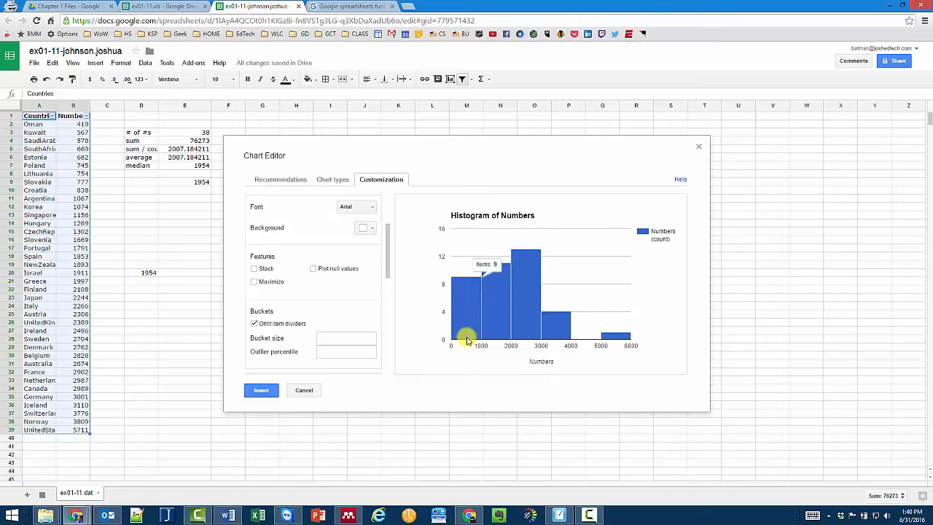
scroll(343, 306, "up", 2)
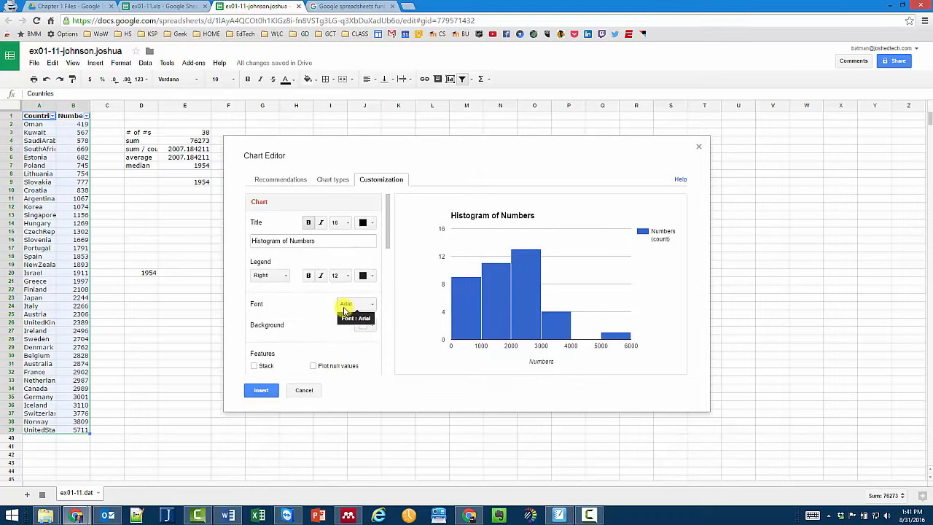
left_click(331, 183)
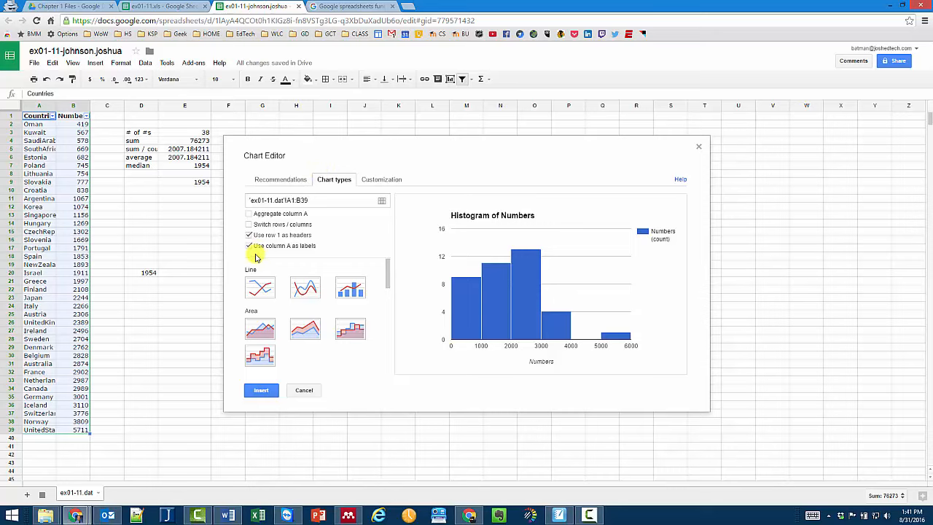
- Insert the histogram and move it right of the statistics, over columns J–R
left_click(263, 390)
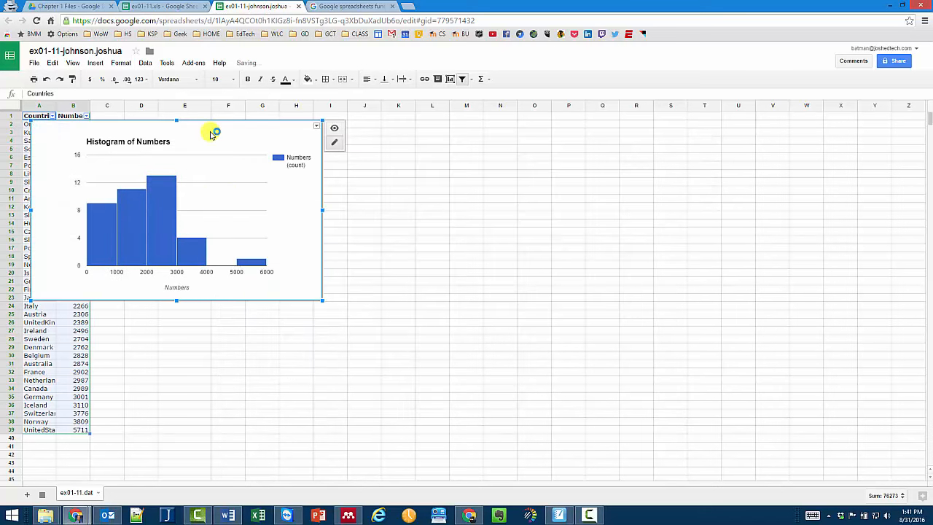
left_click_drag(215, 122, 480, 139)
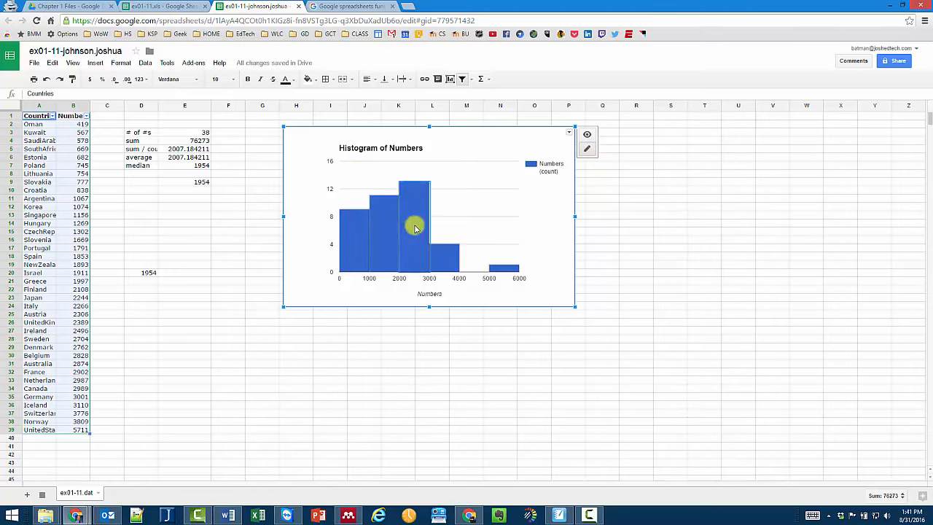
left_click_drag(437, 229, 537, 228)
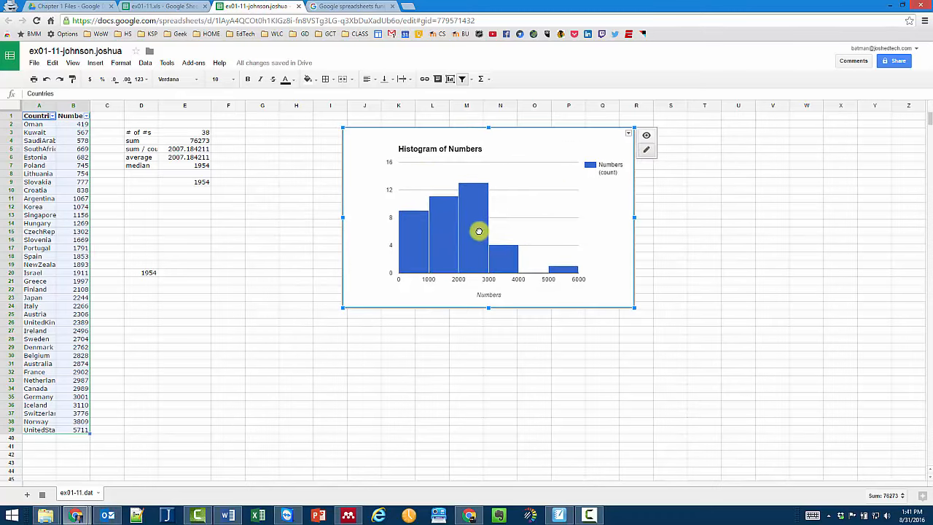